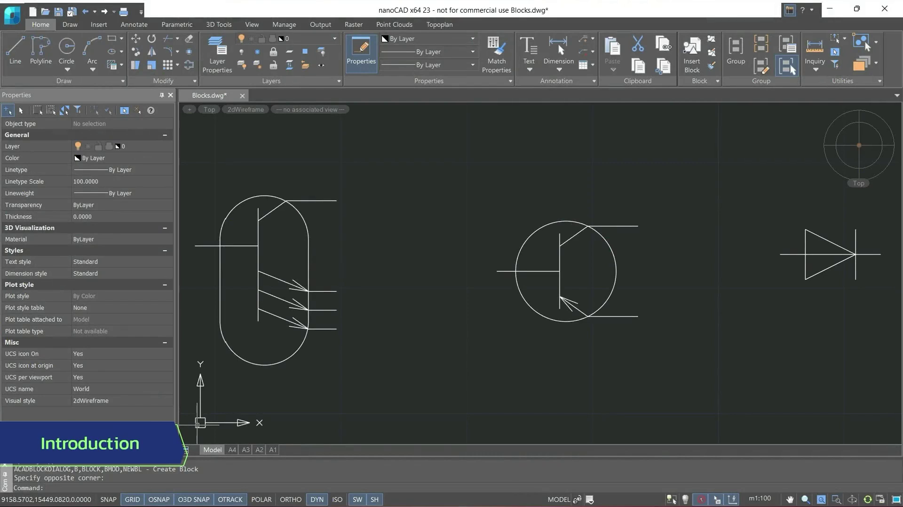
- Start a block definition named "block 1" with base point and objects specified on-screen, and the source objects converted to a block
{"action": "left_click", "coordinate": [106, 27]}
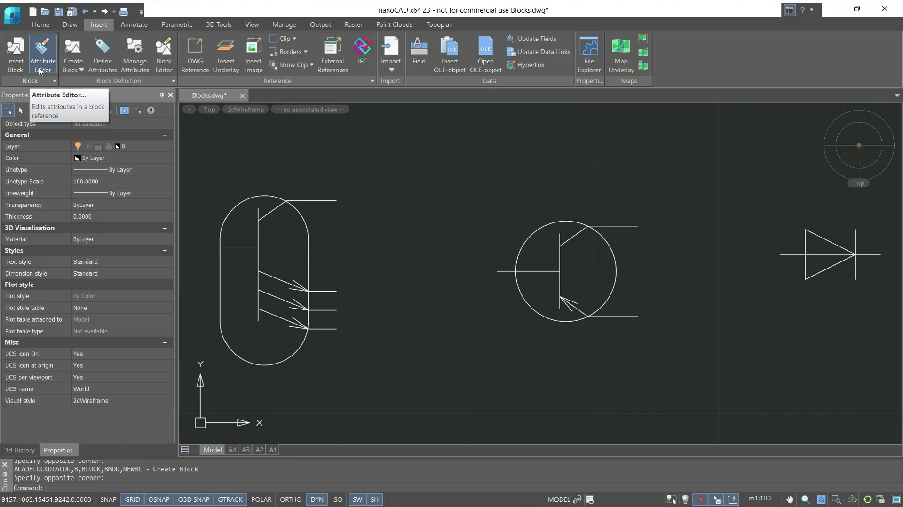
{"action": "left_click", "coordinate": [81, 70]}
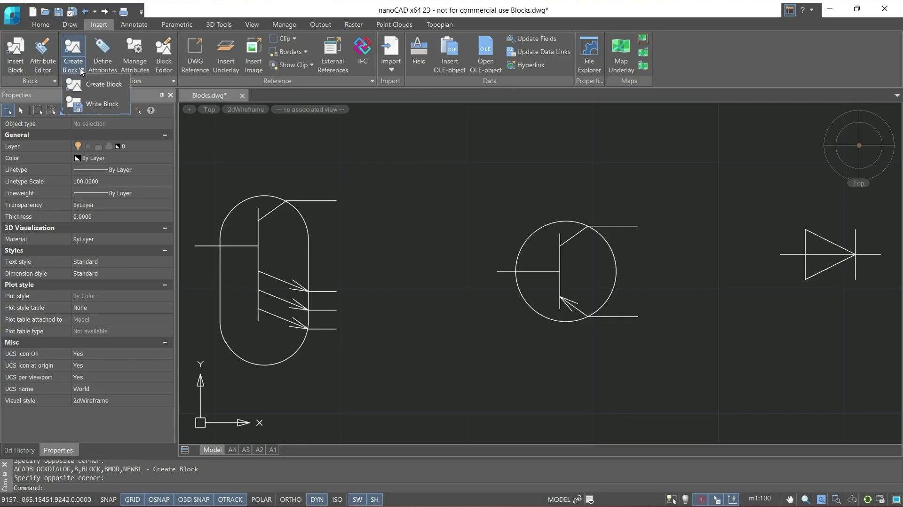
{"action": "left_click", "coordinate": [87, 98]}
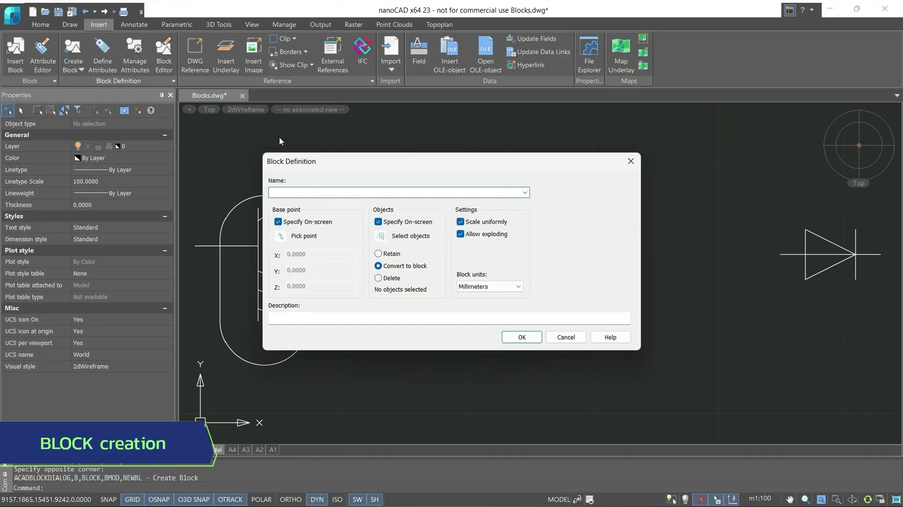
{"action": "type", "text": "block 1"}
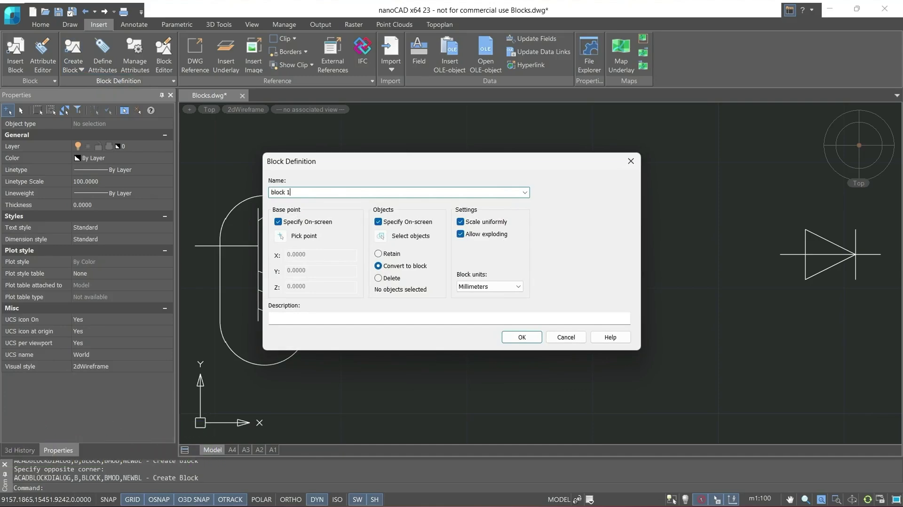
{"action": "left_click", "coordinate": [278, 222]}
{"action": "left_click", "coordinate": [278, 223]}
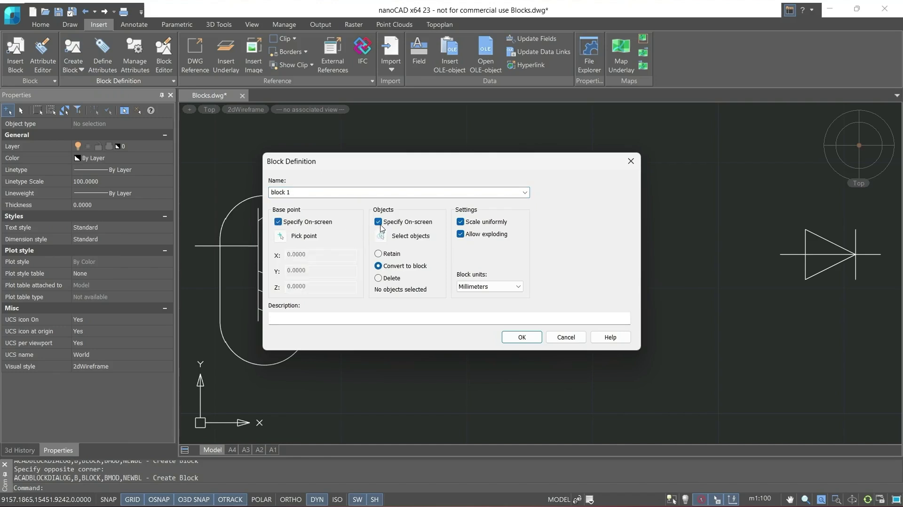
{"action": "left_click", "coordinate": [379, 223]}
{"action": "left_click", "coordinate": [379, 223]}
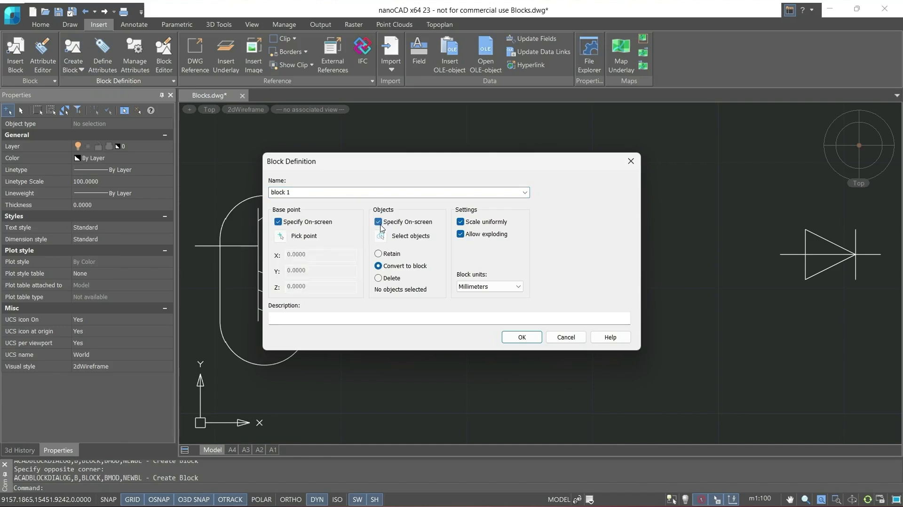
{"action": "left_click", "coordinate": [462, 223]}
{"action": "left_click", "coordinate": [464, 228]}
{"action": "left_click", "coordinate": [522, 338]}
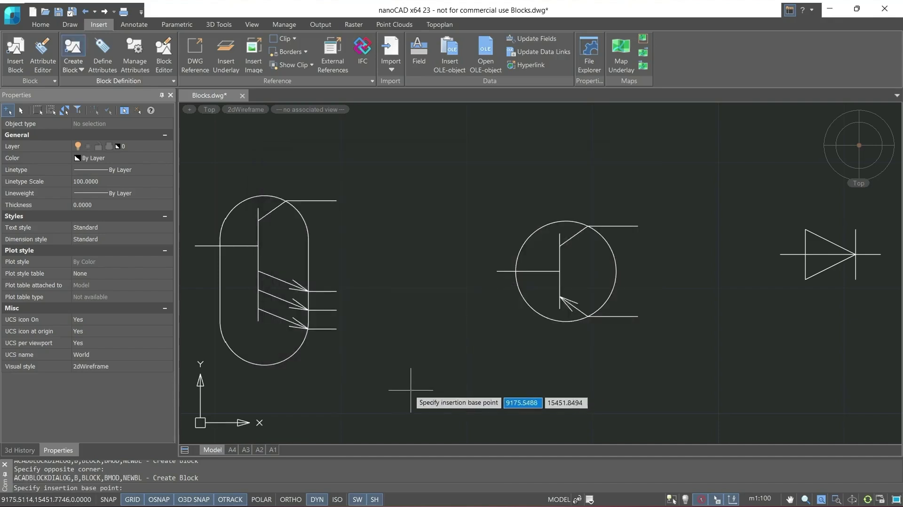
- Set the base point at the centre of the left transistor symbol's lower arc and include the whole symbol in the block
{"action": "left_click", "coordinate": [265, 322]}
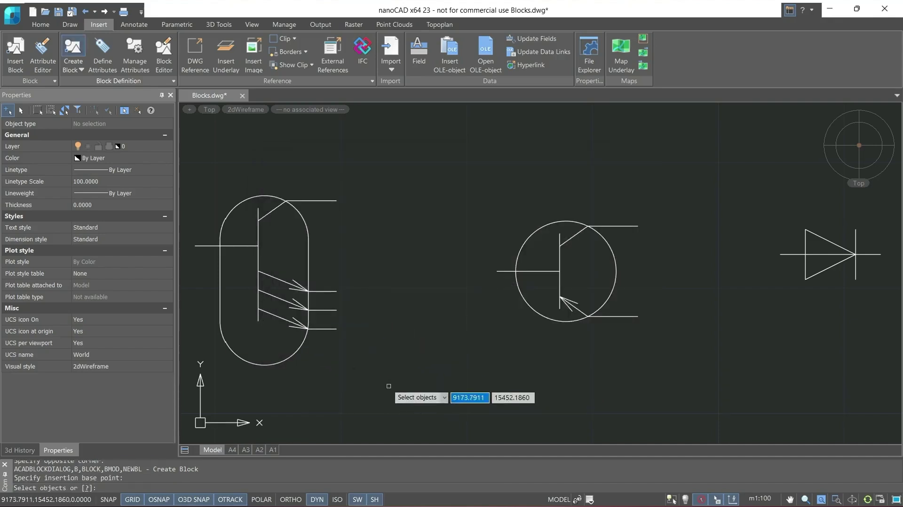
{"action": "left_click", "coordinate": [389, 386]}
{"action": "left_click", "coordinate": [193, 170]}
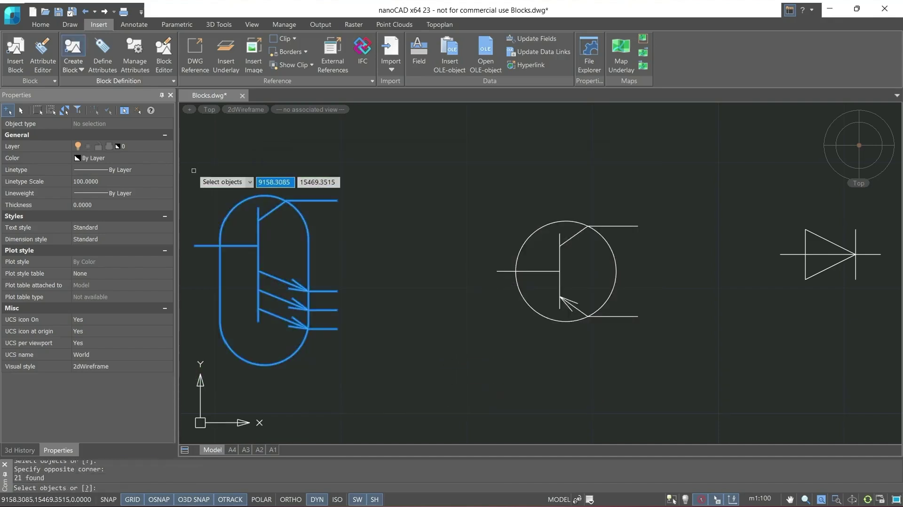
{"action": "key", "text": "Return"}
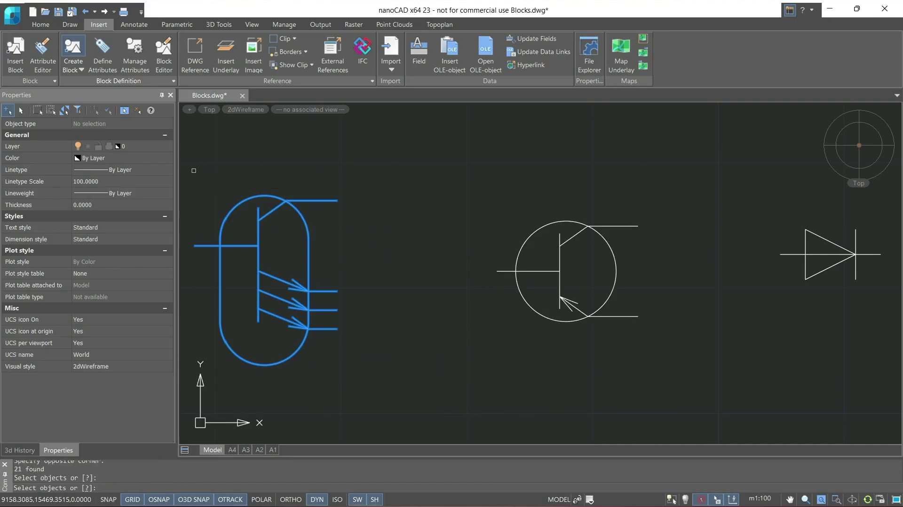
{"action": "key", "text": "Return"}
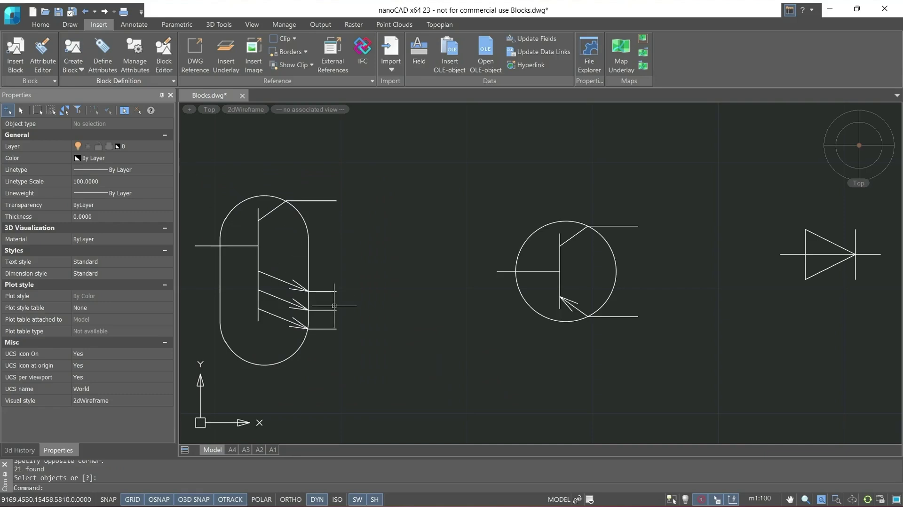
- Select block 1 and move it slightly up and to the right by its base point grip
{"action": "left_click", "coordinate": [332, 329]}
{"action": "left_click", "coordinate": [303, 289]}
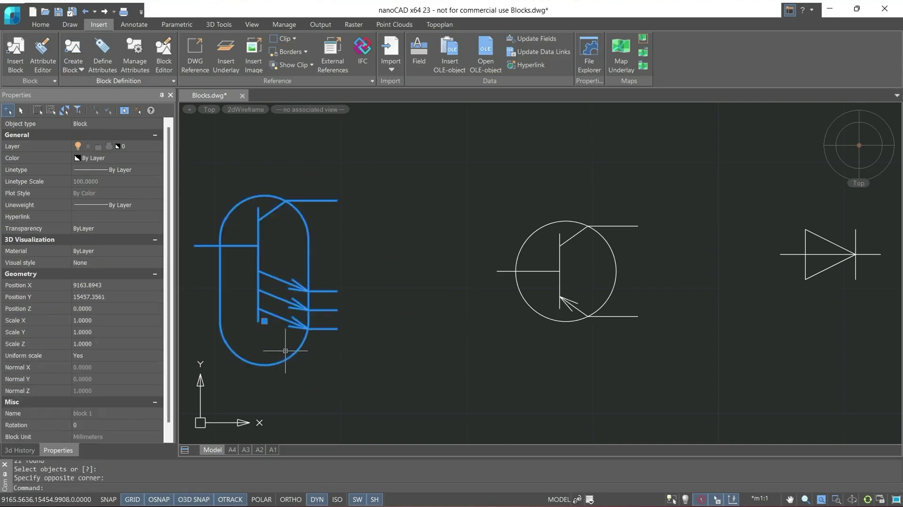
{"action": "left_click", "coordinate": [265, 321]}
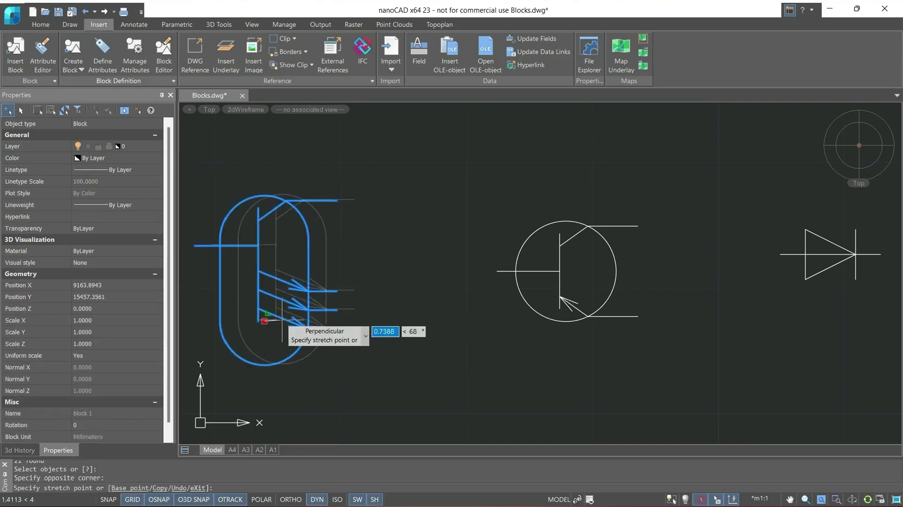
{"action": "left_click", "coordinate": [268, 312]}
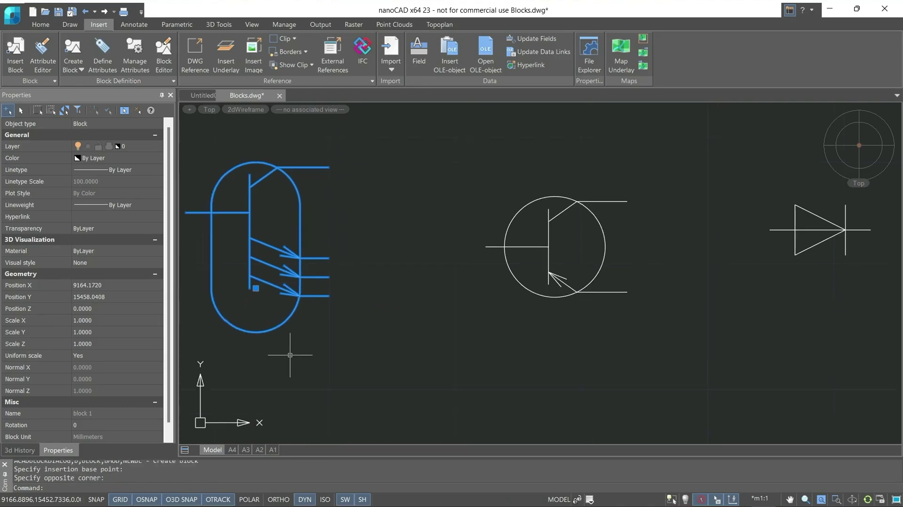
{"action": "scroll", "coordinate": [102, 422], "scroll_direction": "down", "scroll_amount": 1}
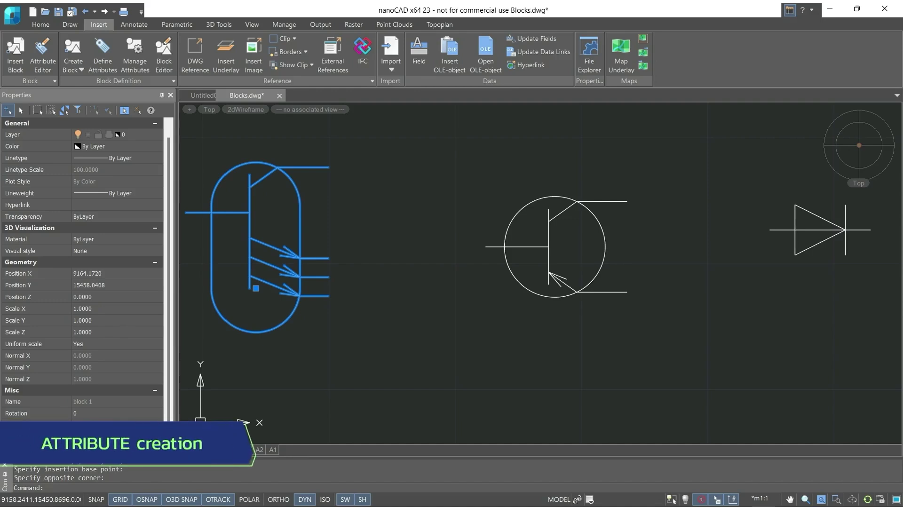
- Explode block 1 into its separate objects and clear the selection
{"action": "left_click", "coordinate": [70, 25]}
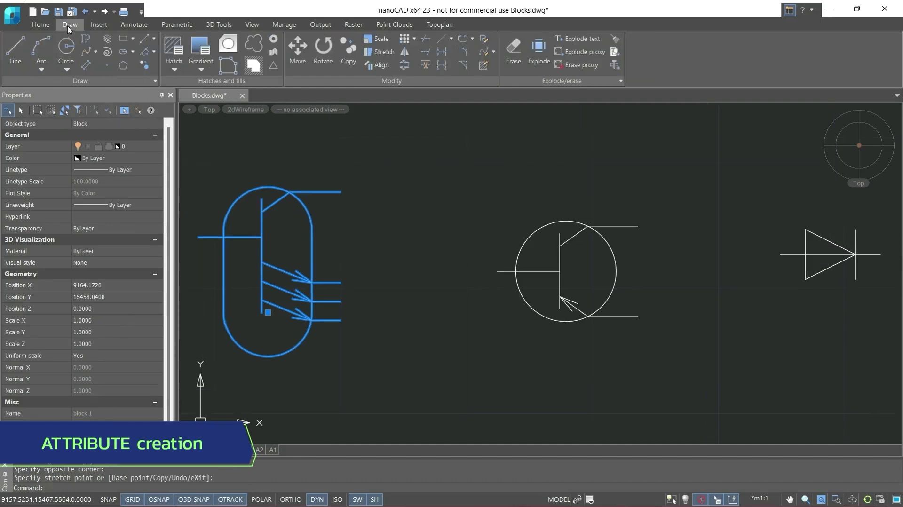
{"action": "left_click", "coordinate": [538, 56]}
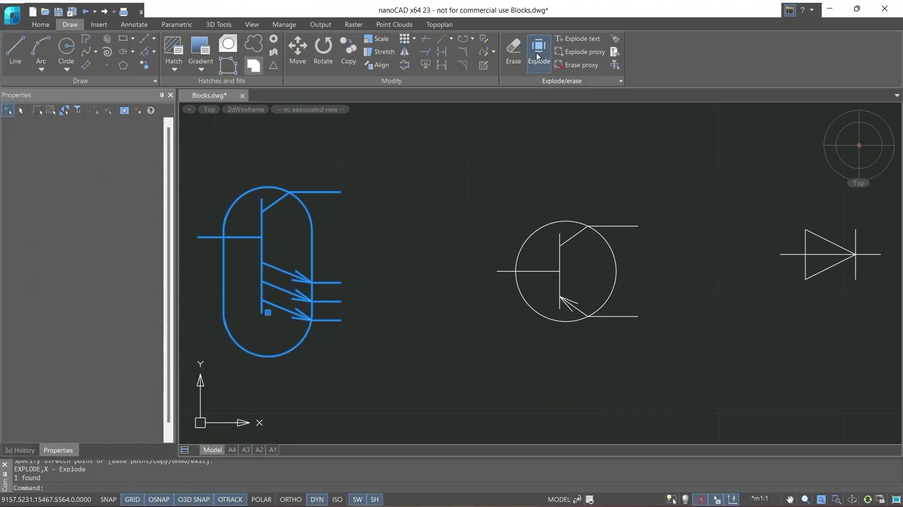
{"action": "left_click", "coordinate": [359, 375]}
{"action": "left_click", "coordinate": [264, 267]}
{"action": "key", "text": "Escape"}
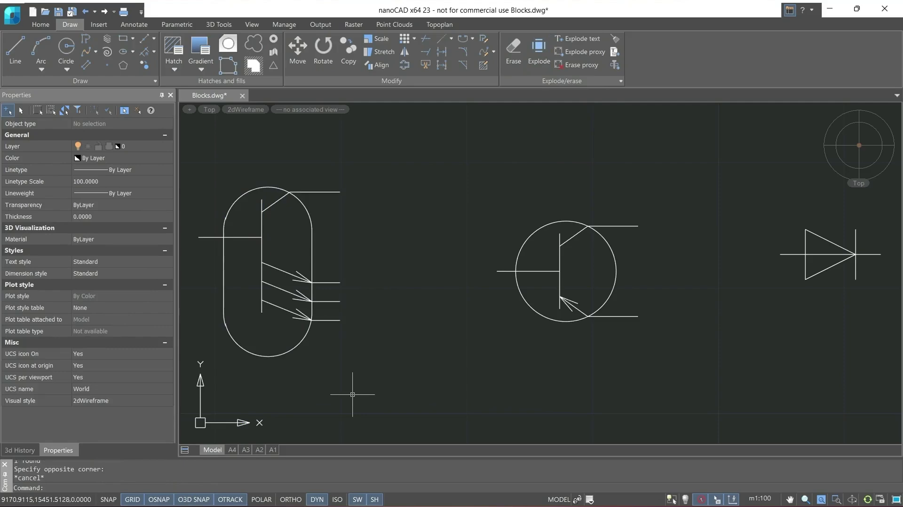
- Define a preset attribute with tag BLOCK1, prompt "indicate schem" and default value schem ""
{"action": "left_click", "coordinate": [98, 24]}
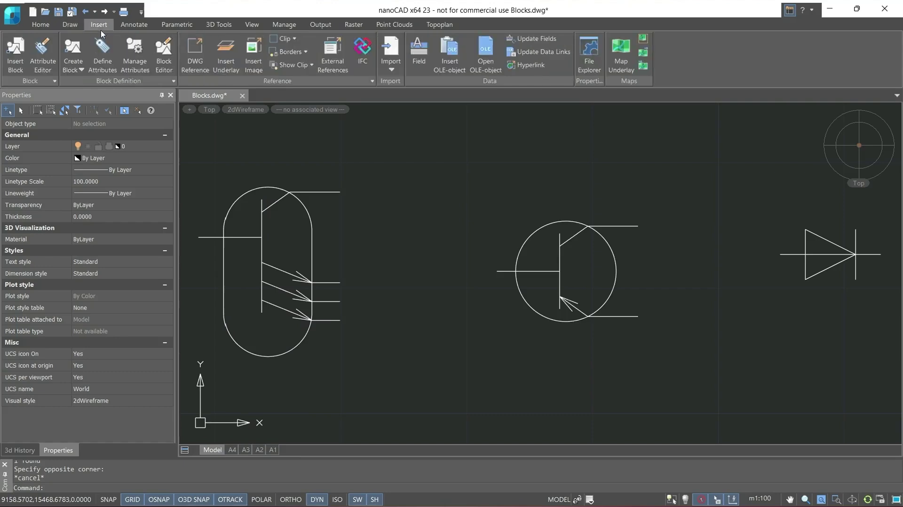
{"action": "left_click", "coordinate": [104, 57]}
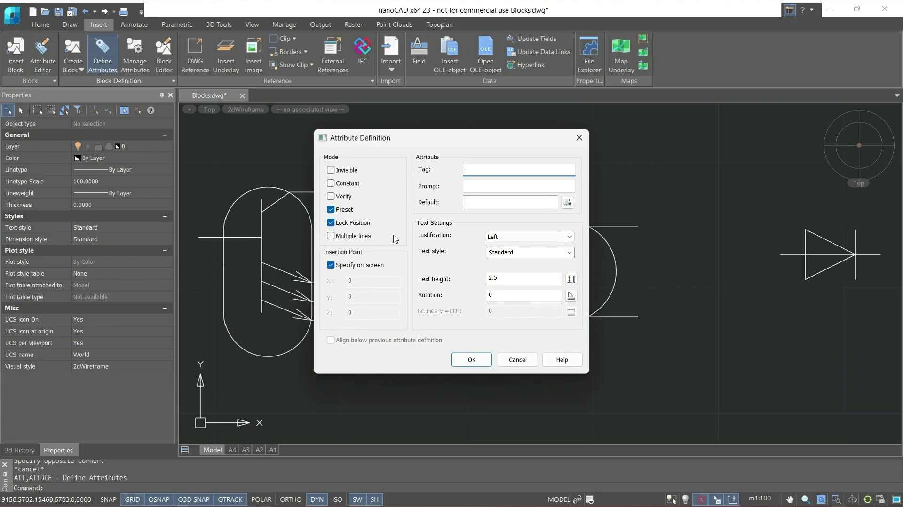
{"action": "type", "text": "BLOCK1"}
{"action": "key", "text": "Tab"}
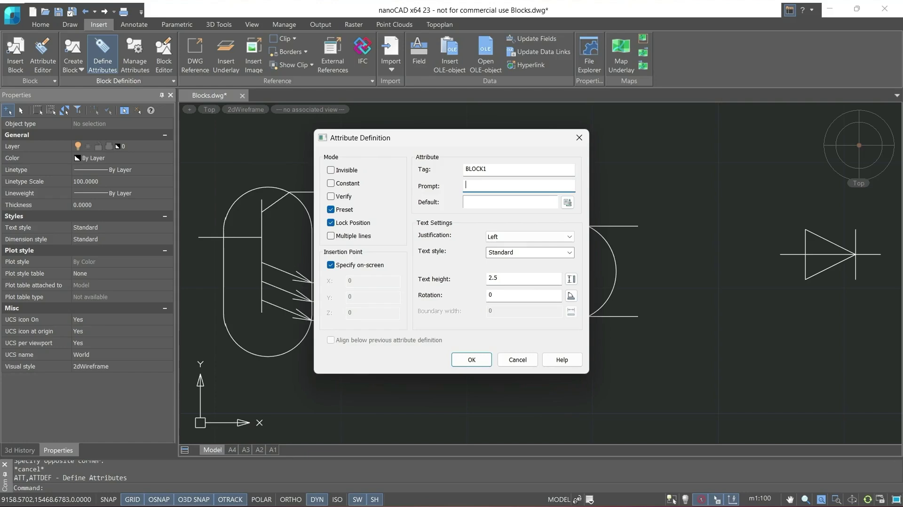
{"action": "type", "text": "indicate schem"}
{"action": "key", "text": "Tab"}
{"action": "type", "text": "sh"}
{"action": "key", "text": "BackSpace"}
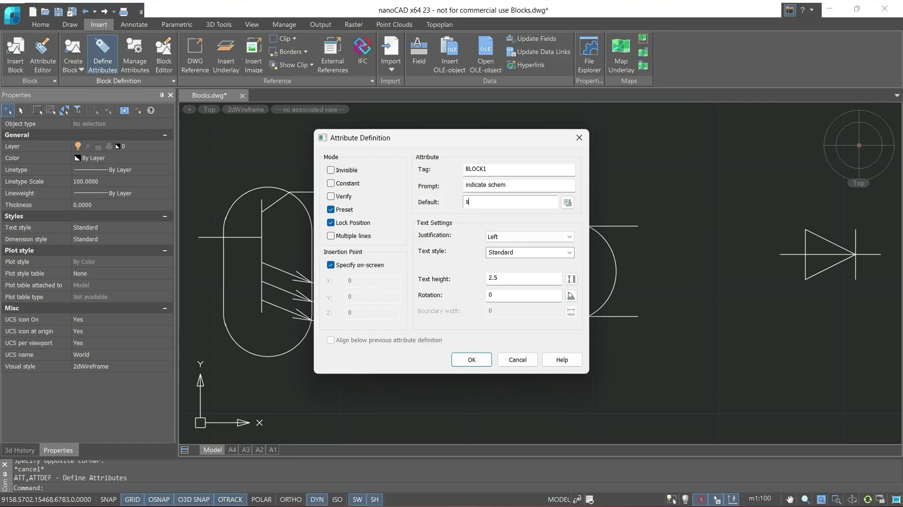
{"action": "type", "text": "chem \"\""}
{"action": "double_click", "coordinate": [331, 210]}
- Consult the help topic on creating block attributes and place the BLOCK1 attribute just below the left transistor symbol
{"action": "key", "text": "F1"}
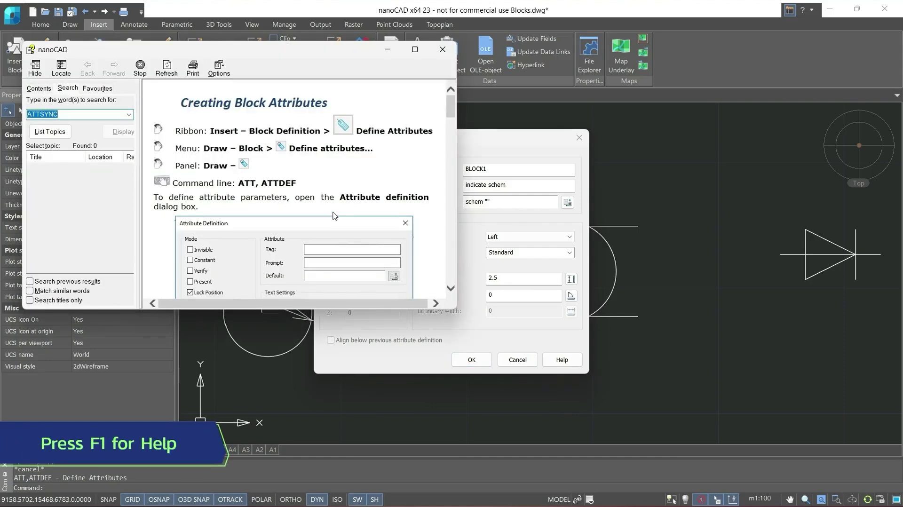
{"action": "scroll", "coordinate": [334, 215], "scroll_direction": "down", "scroll_amount": 10}
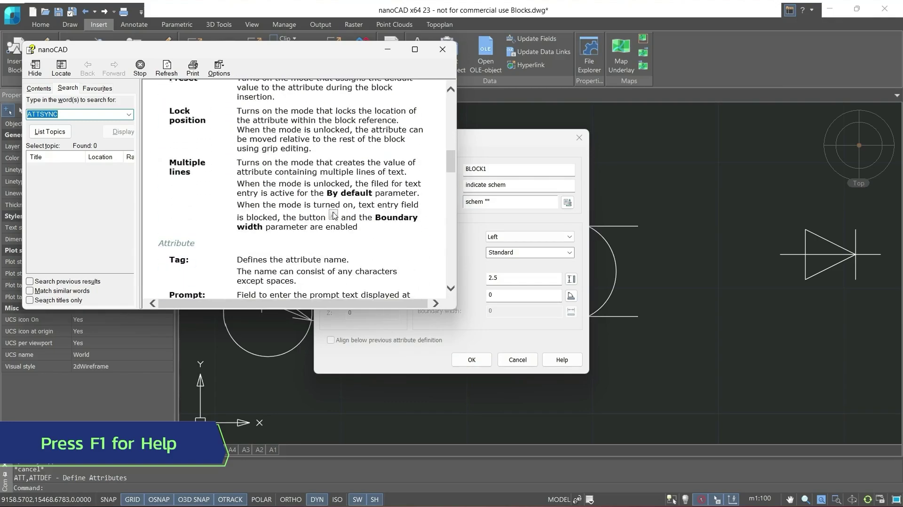
{"action": "scroll", "coordinate": [333, 216], "scroll_direction": "down", "scroll_amount": 10}
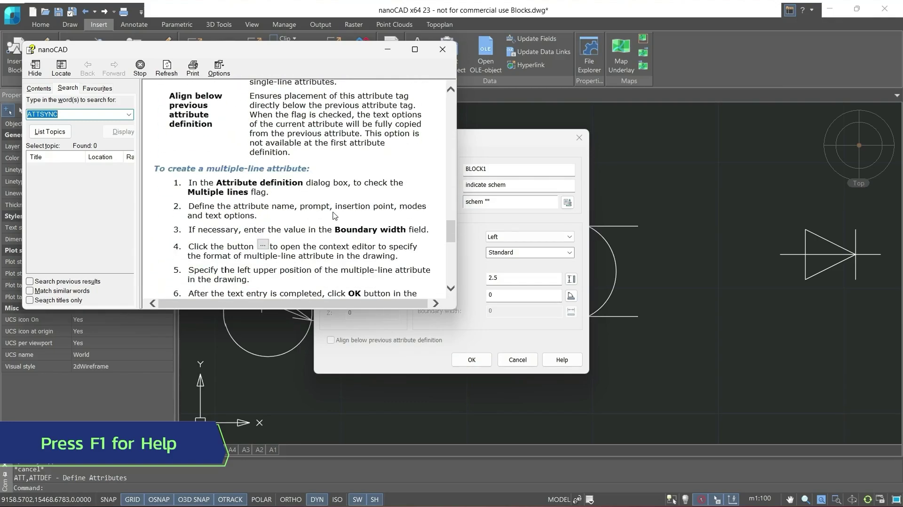
{"action": "left_click", "coordinate": [442, 49]}
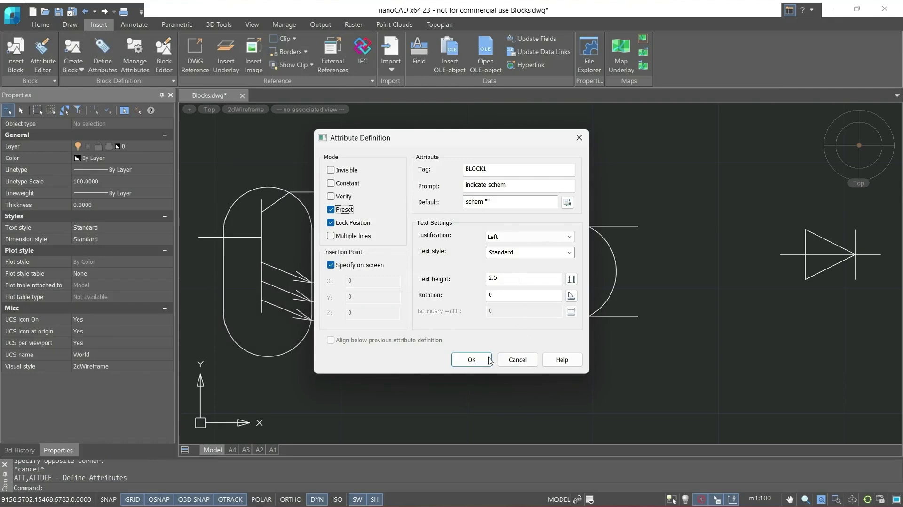
{"action": "left_click", "coordinate": [471, 360]}
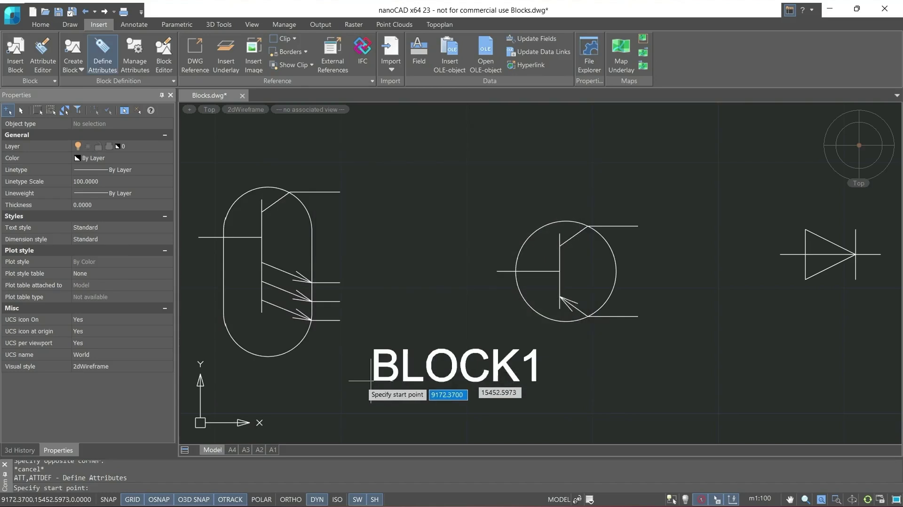
{"action": "left_click", "coordinate": [206, 399]}
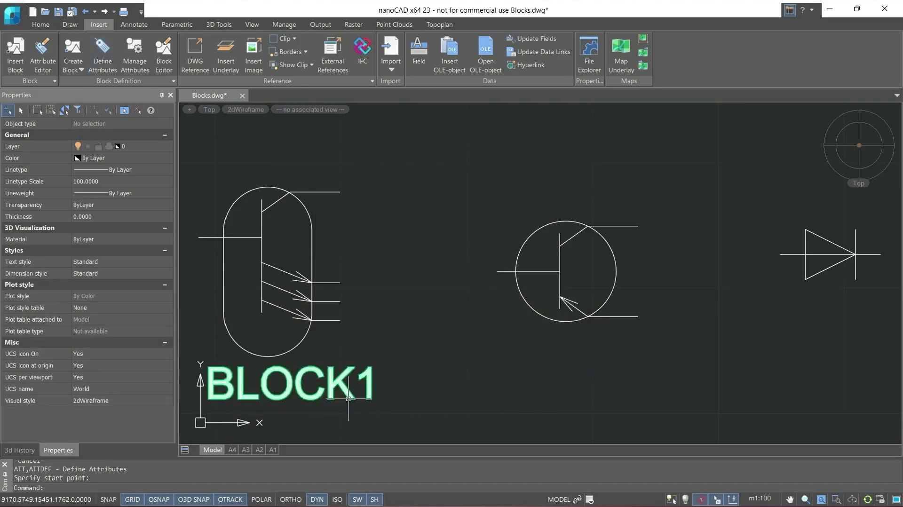
- Redefine block 1 from the left transistor symbol and its BLOCK1 attribute, with the base point at the lower arc's centre
{"action": "left_click", "coordinate": [424, 418]}
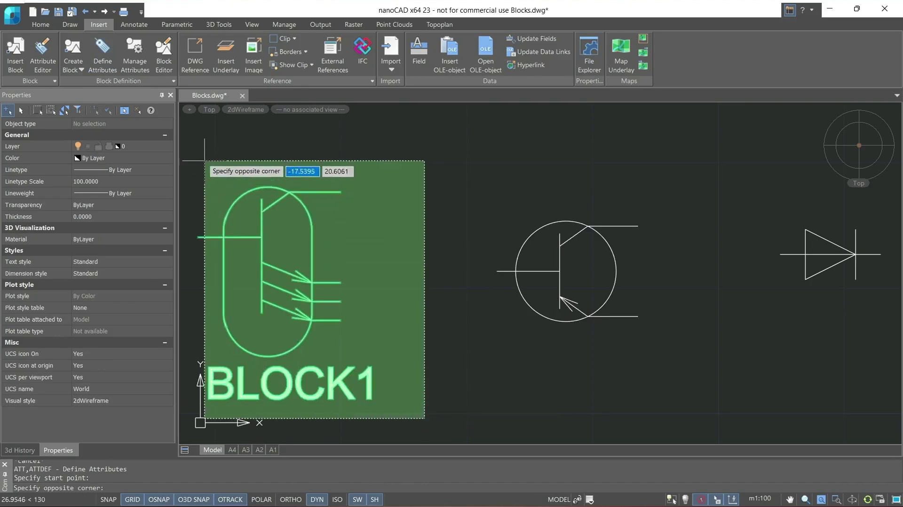
{"action": "left_click", "coordinate": [202, 165]}
{"action": "left_click", "coordinate": [67, 64]}
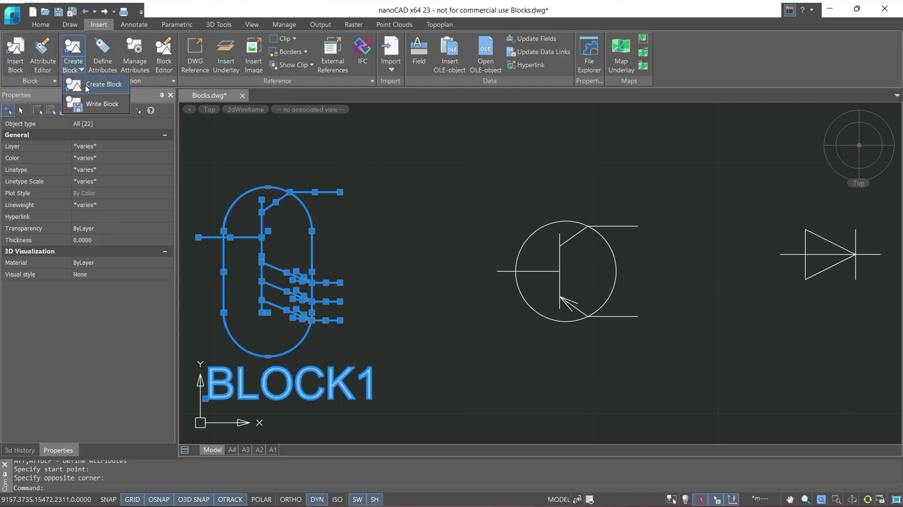
{"action": "left_click", "coordinate": [92, 87]}
{"action": "left_click", "coordinate": [525, 192]}
{"action": "left_click", "coordinate": [466, 203]}
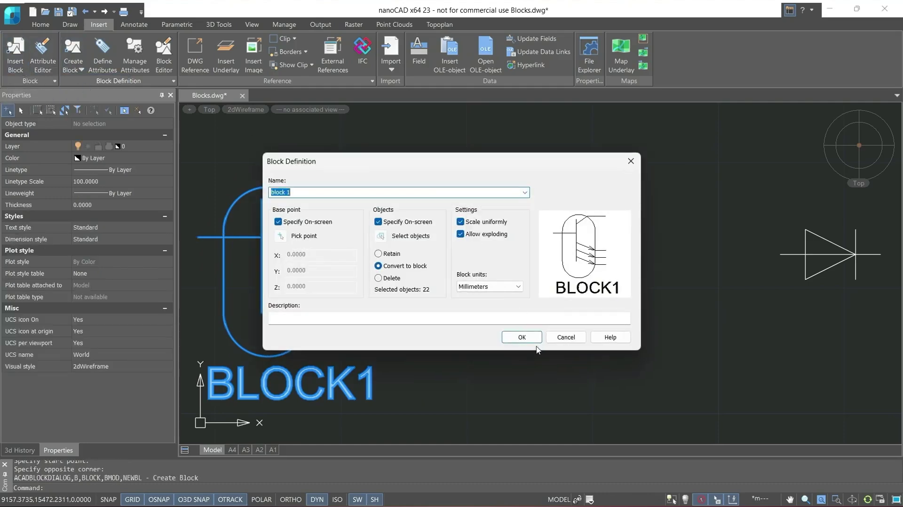
{"action": "left_click", "coordinate": [522, 337]}
{"action": "left_click", "coordinate": [404, 291]}
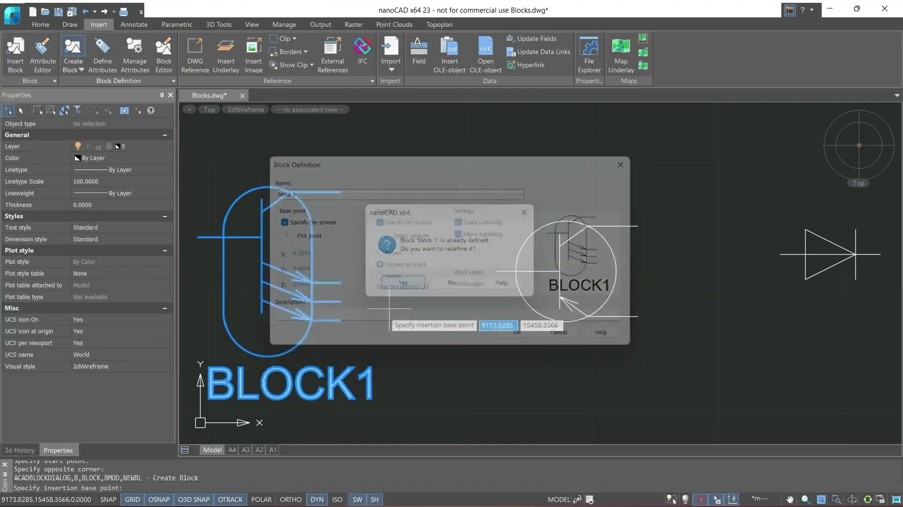
{"action": "left_click", "coordinate": [268, 312]}
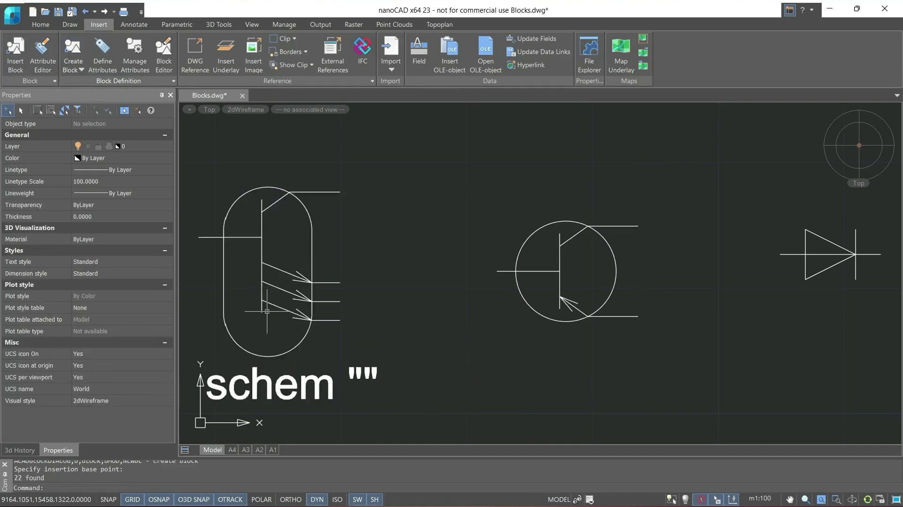
- Select the redefined transistor block and examine its BLOCK1 attribute in the object properties
{"action": "left_click", "coordinate": [358, 417]}
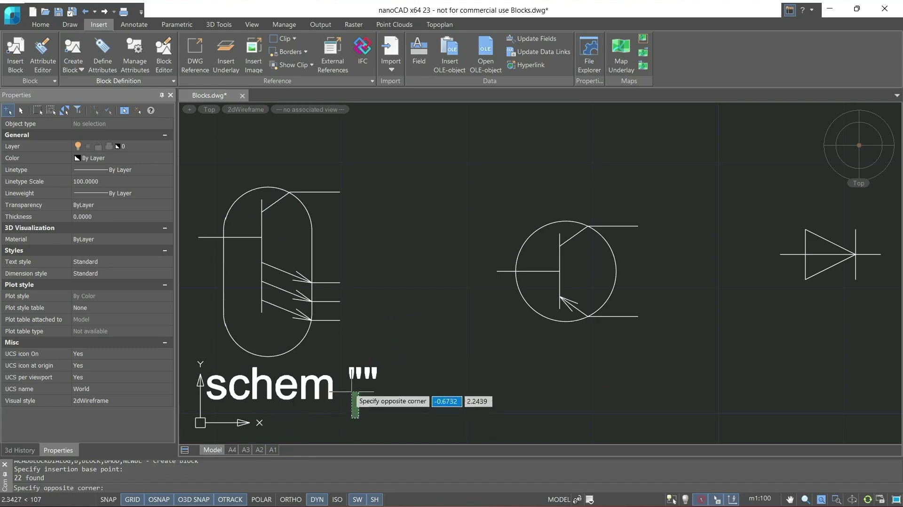
{"action": "left_click", "coordinate": [320, 370]}
{"action": "scroll", "coordinate": [101, 400], "scroll_direction": "down", "scroll_amount": 1}
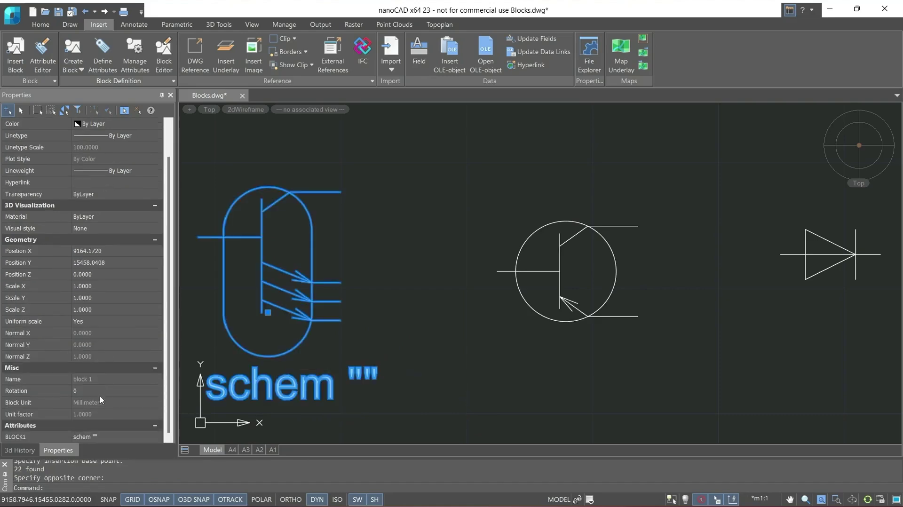
- Set the selected transistor block's BLOCK1 attribute value to "schem 1" and clear the selection
{"action": "left_click", "coordinate": [116, 438]}
{"action": "type", "text": "schem 1"}
{"action": "key", "text": "Return"}
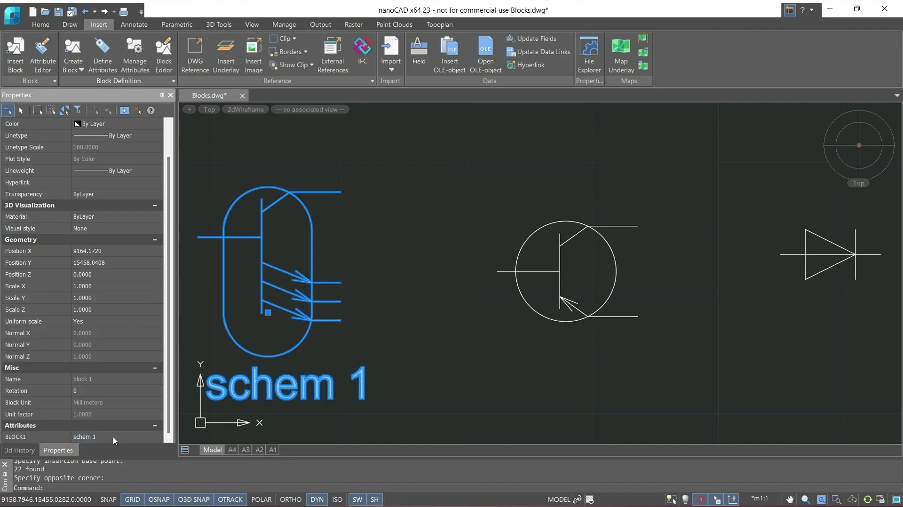
{"action": "key", "text": "Escape"}
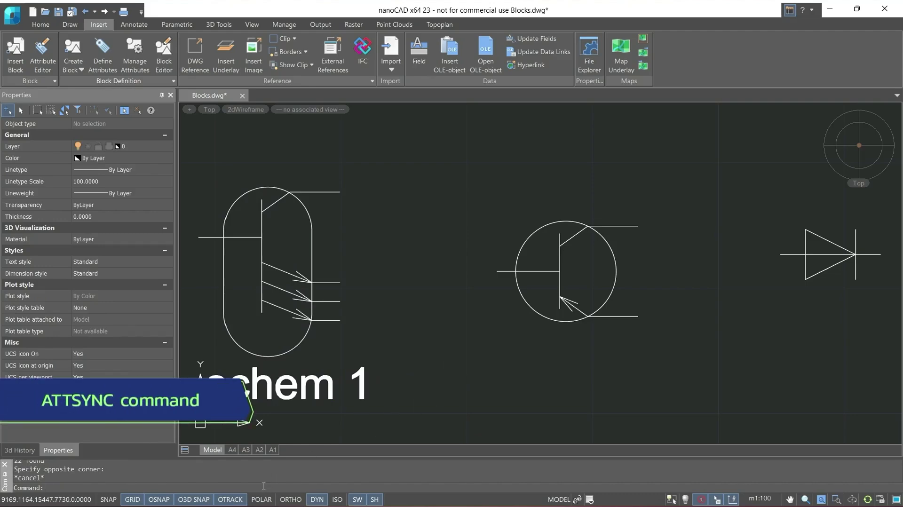
{"action": "type", "text": "ATTSYN"}
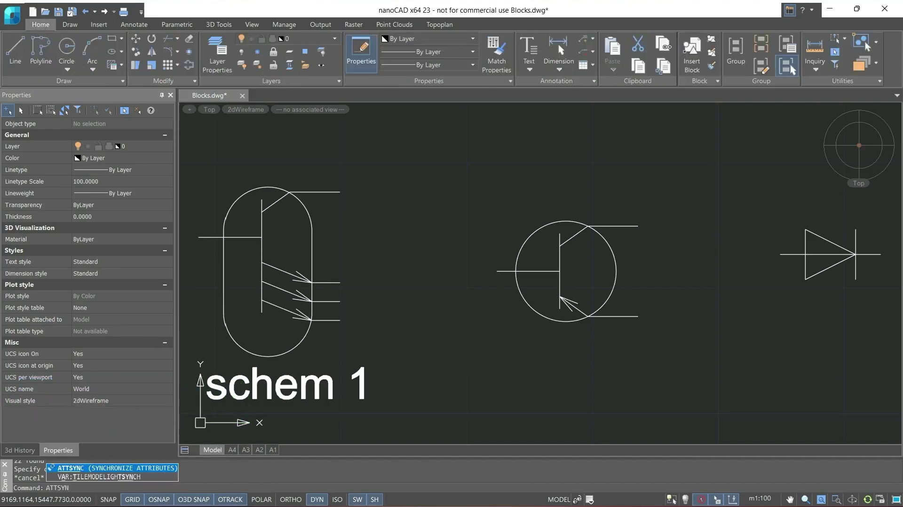
{"action": "left_click", "coordinate": [701, 81]}
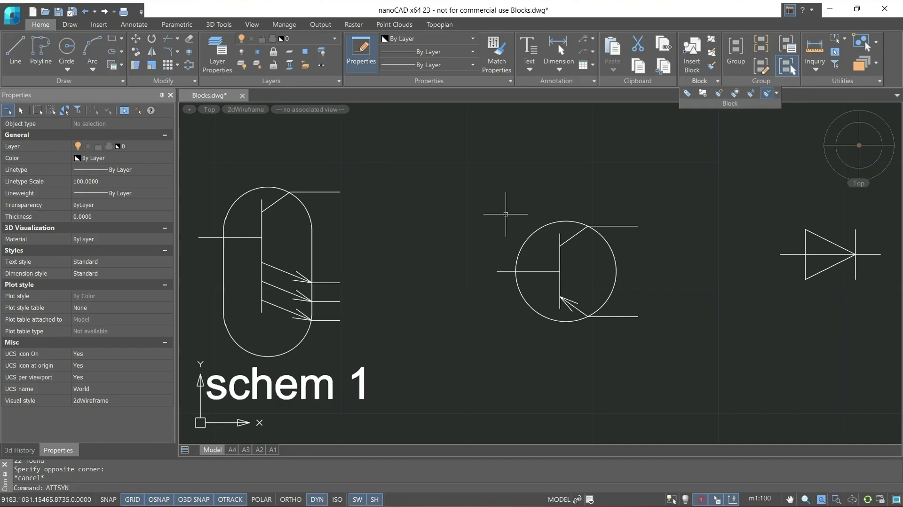
- Define an invisible preset attribute with tag BLOCK2, prompt "indicate schem" and default schem "", placed just below the middle transistor symbol
{"action": "left_click", "coordinate": [101, 24]}
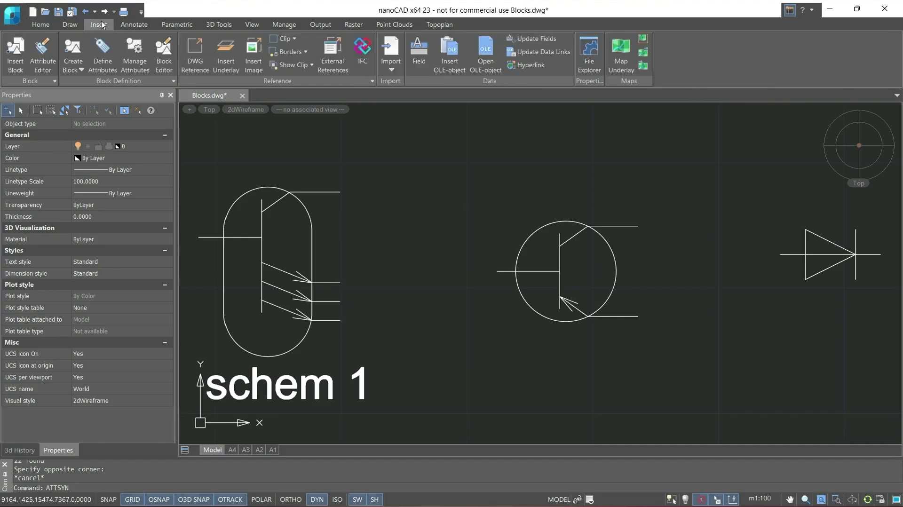
{"action": "left_click", "coordinate": [102, 55]}
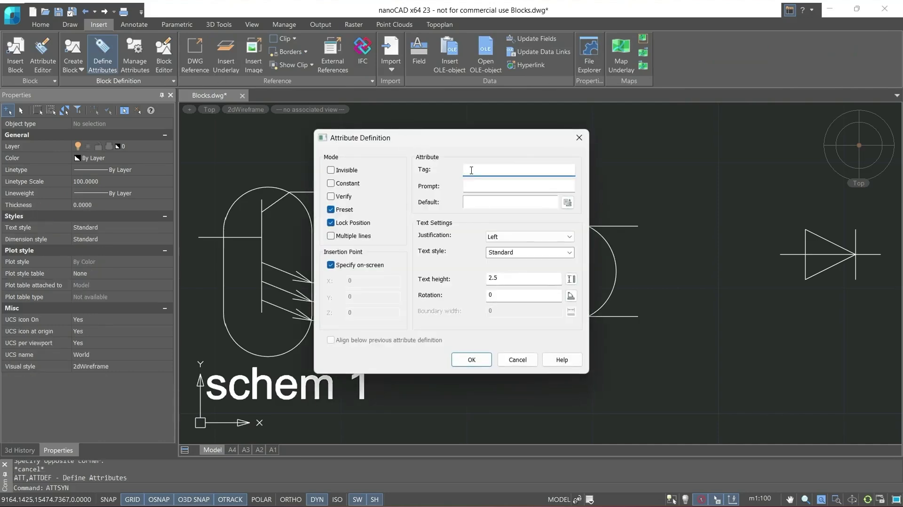
{"action": "type", "text": "BLOCK2"}
{"action": "key", "text": "Tab"}
{"action": "type", "text": "indicate schem"}
{"action": "key", "text": "Tab"}
{"action": "type", "text": "schem \"\""}
{"action": "left_click", "coordinate": [333, 169]}
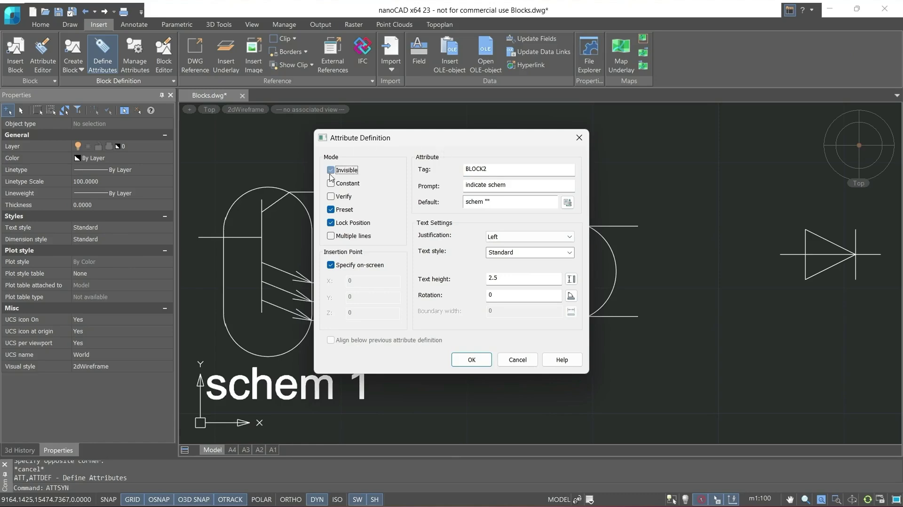
{"action": "left_click", "coordinate": [471, 359]}
{"action": "left_click", "coordinate": [481, 388]}
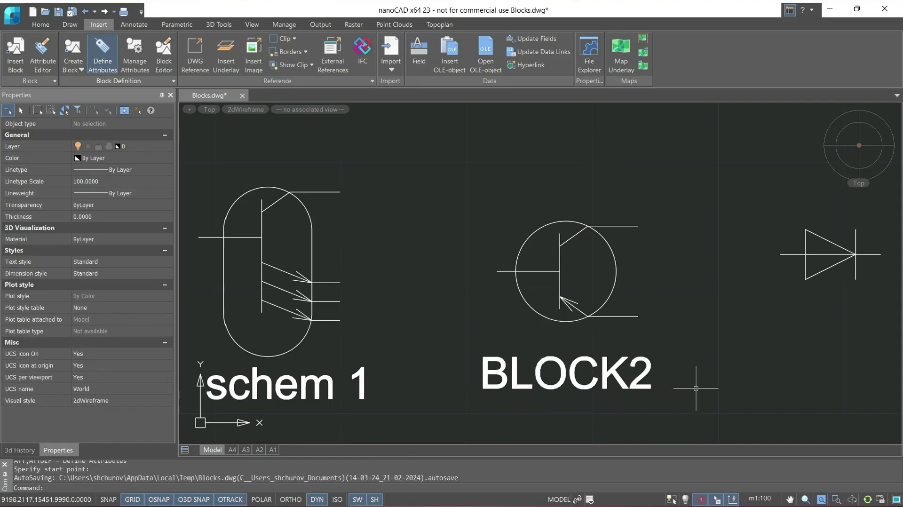
- Create block2 from the middle transistor symbol and its BLOCK2 attribute, with the base point where the horizontal lead meets the vertical line
{"action": "left_click", "coordinate": [700, 425]}
{"action": "left_click", "coordinate": [633, 317]}
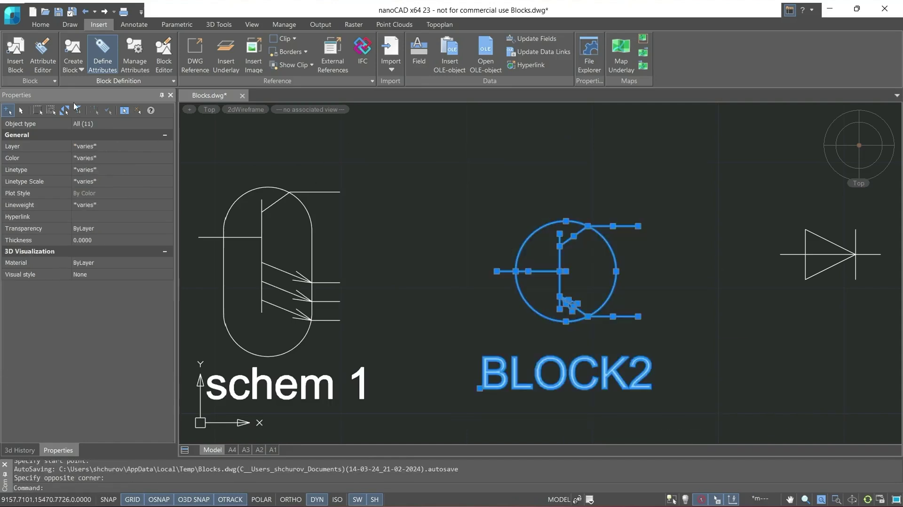
{"action": "left_click", "coordinate": [73, 51]}
{"action": "type", "text": "block2"}
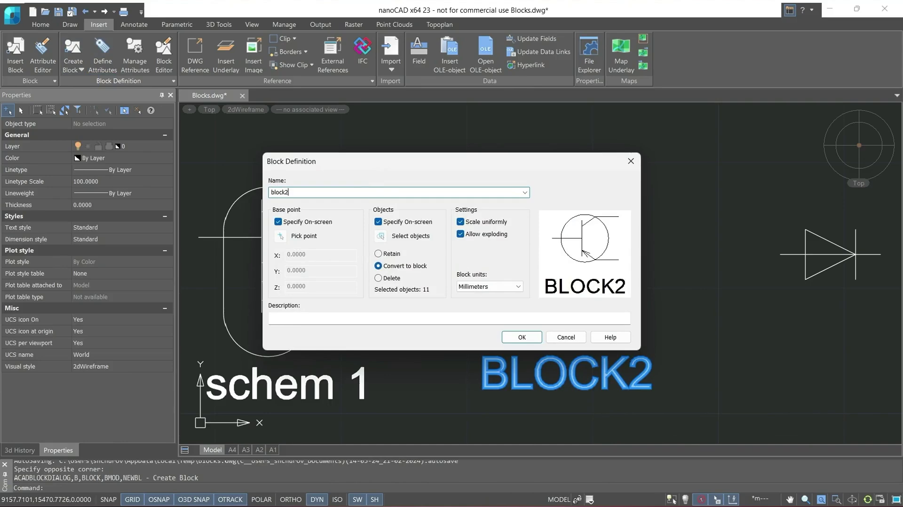
{"action": "key", "text": "Return"}
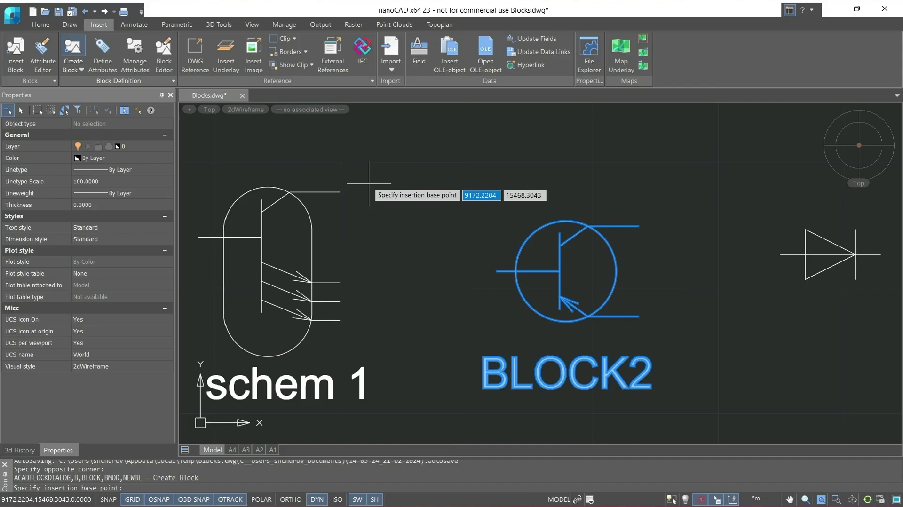
{"action": "left_click", "coordinate": [559, 271]}
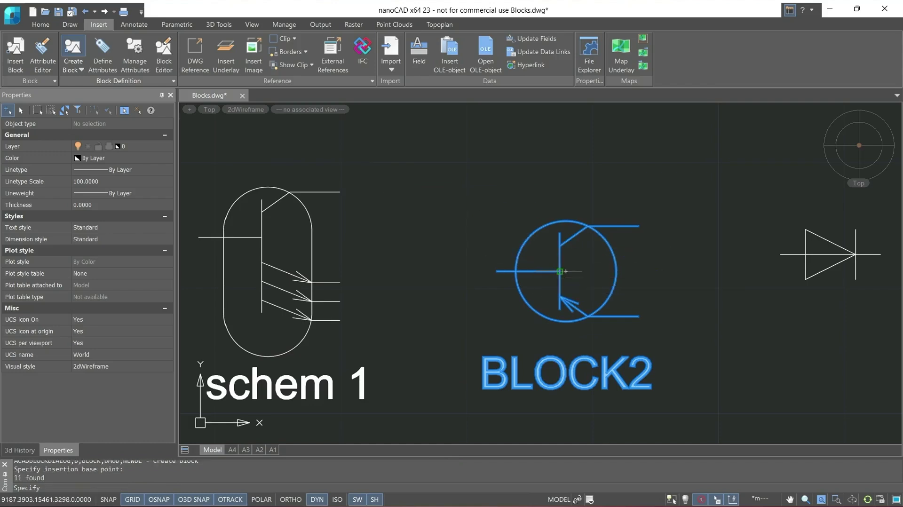
- Set the middle transistor block's BLOCK2 attribute value to "schem 2" in its object properties
{"action": "left_click", "coordinate": [668, 349]}
{"action": "left_click", "coordinate": [504, 219]}
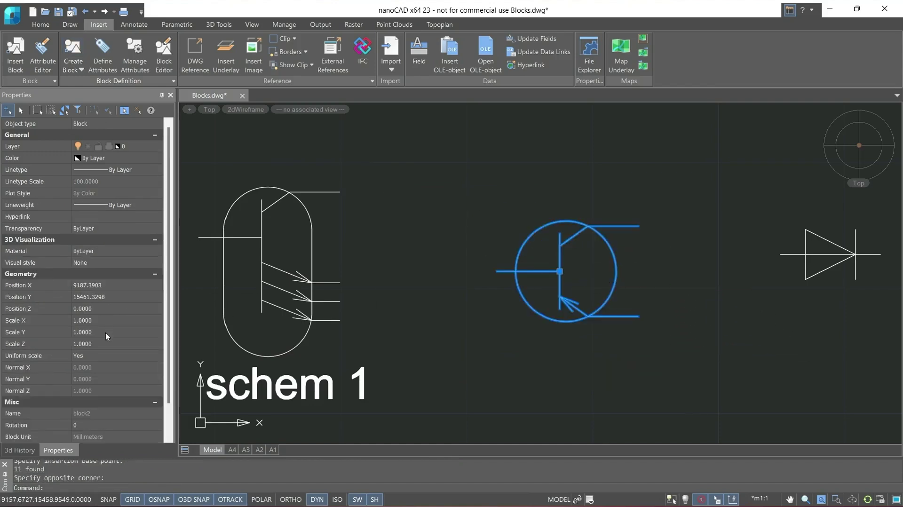
{"action": "scroll", "coordinate": [107, 355], "scroll_direction": "down", "scroll_amount": 1}
{"action": "left_click", "coordinate": [100, 436]}
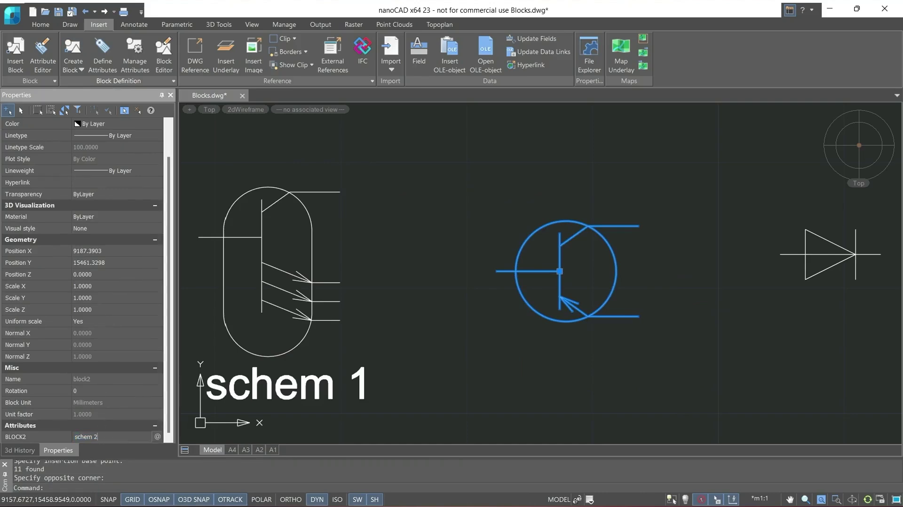
{"action": "key", "text": "Return"}
{"action": "key", "text": "Escape"}
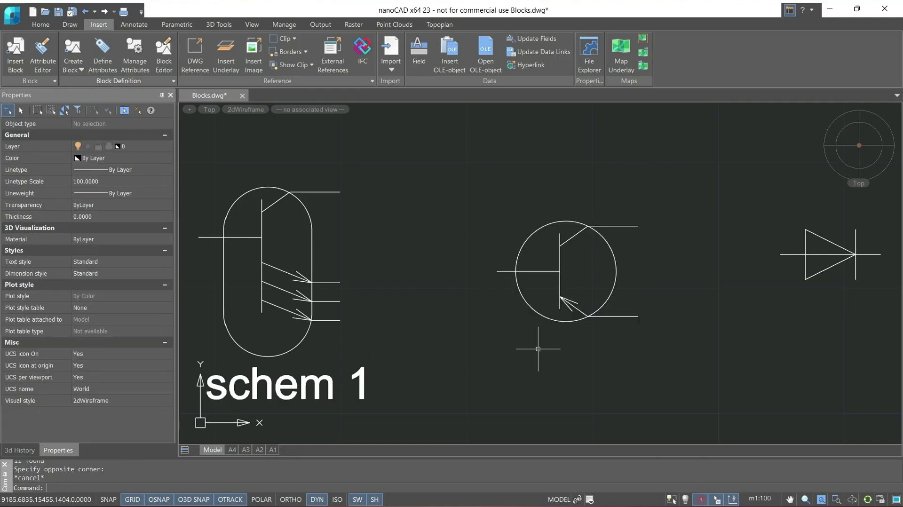
- Review the left transistor block's attribute text options and properties, and change its BLOCK1 value to "attribute 1"
{"action": "double_click", "coordinate": [302, 342]}
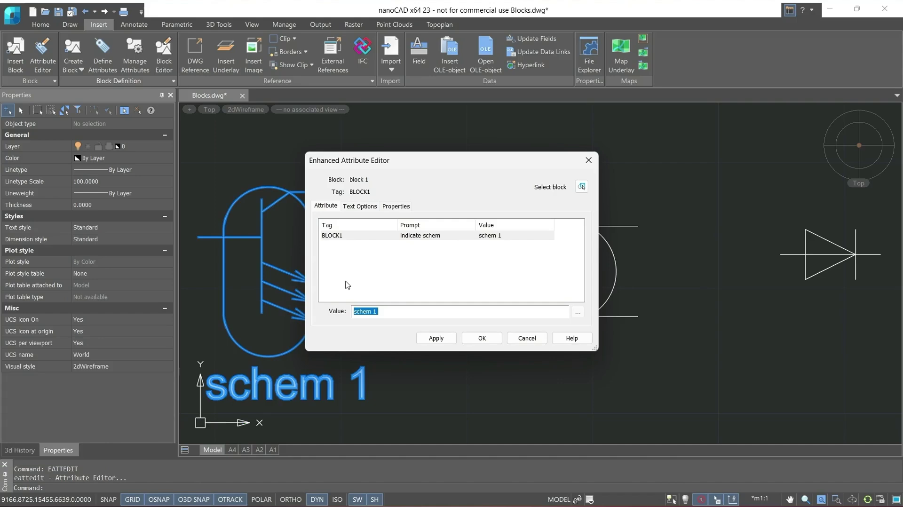
{"action": "left_click", "coordinate": [361, 208]}
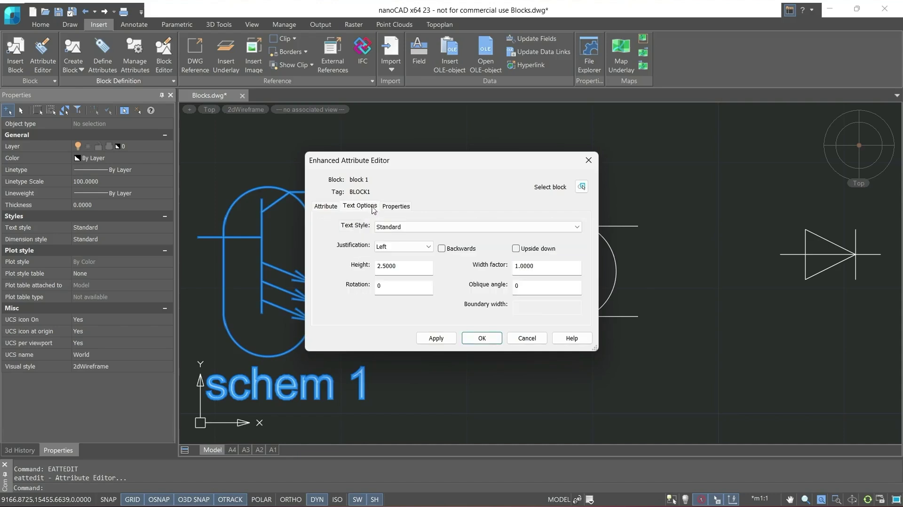
{"action": "left_click", "coordinate": [398, 207]}
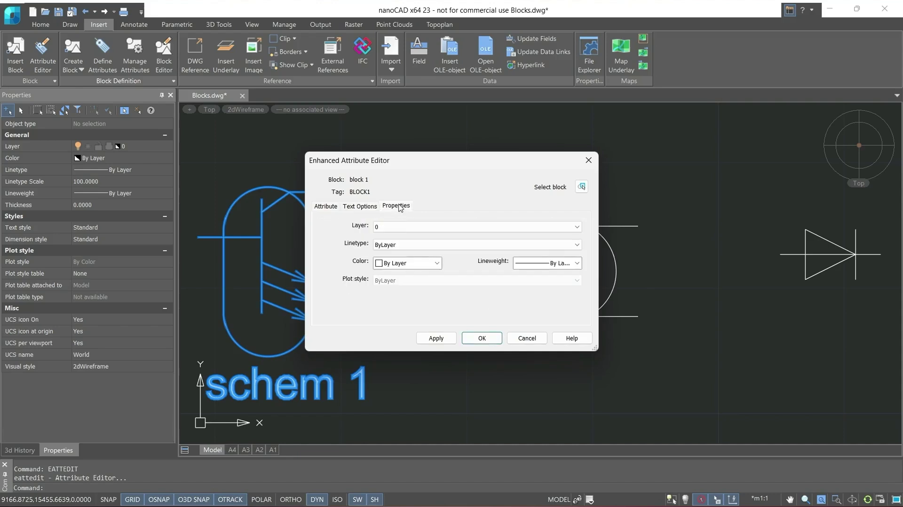
{"action": "left_click", "coordinate": [334, 207]}
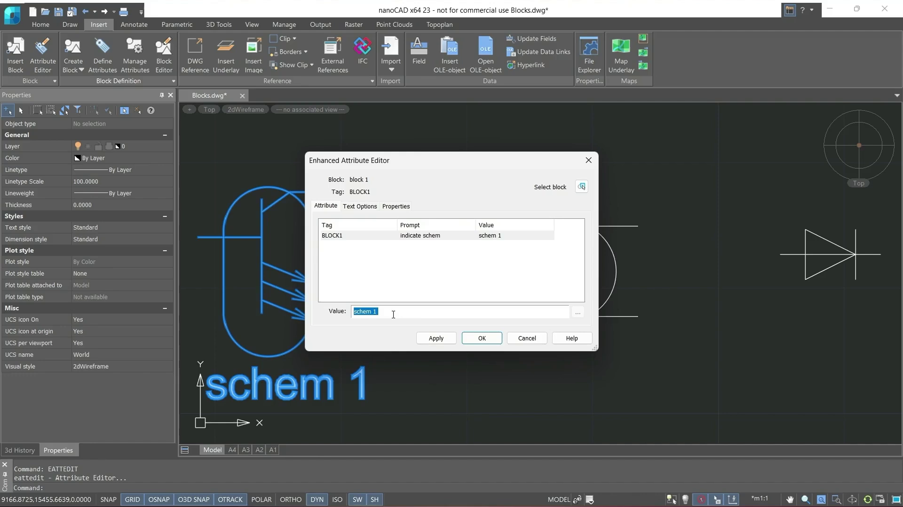
{"action": "type", "text": "attru"}
{"action": "type", "text": "ibute"}
{"action": "left_click", "coordinate": [436, 338]}
{"action": "left_click", "coordinate": [482, 339]}
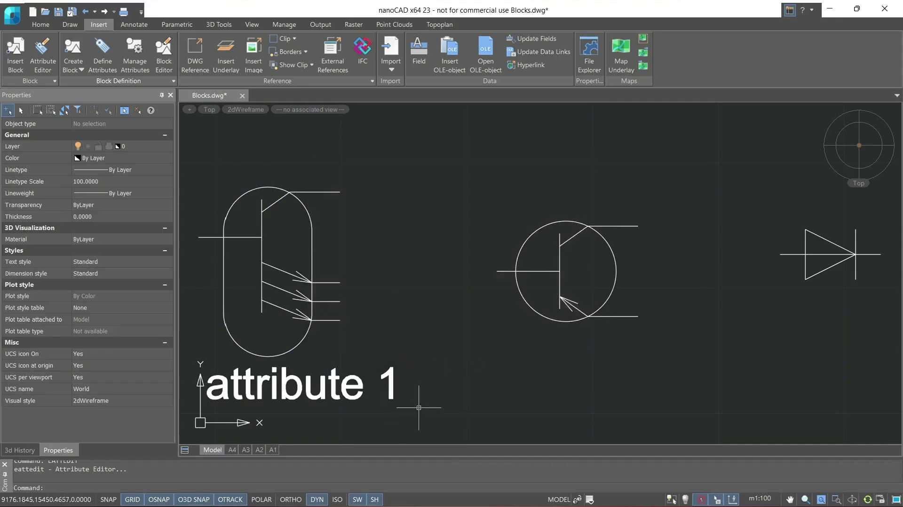
- Start a new attribute definition for the diode symbol with the Invisible and Preset modes turned off
{"action": "mouse_move", "coordinate": [427, 409]}
{"action": "middle_mouse_down"}
{"action": "mouse_move", "coordinate": [505, 392]}
{"action": "mouse_move", "coordinate": [257, 384]}
{"action": "middle_mouse_up"}
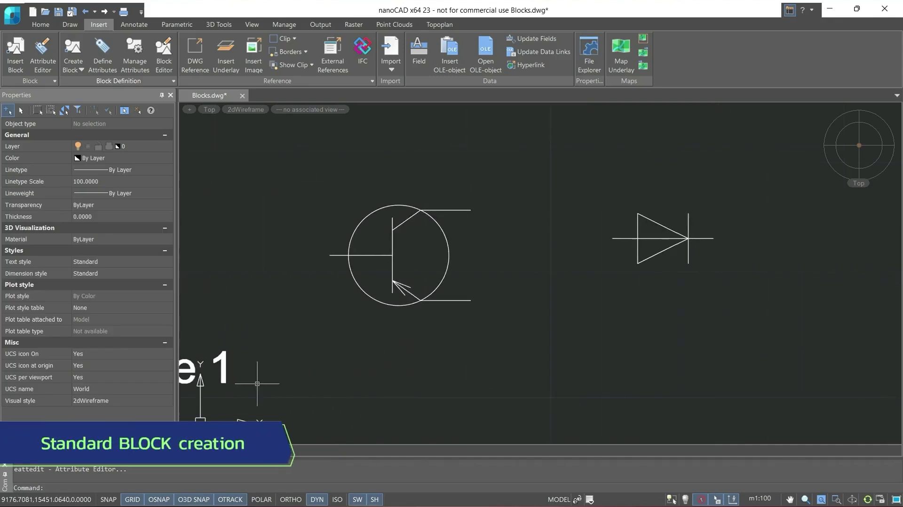
{"action": "scroll", "coordinate": [691, 343], "scroll_direction": "up", "scroll_amount": 3}
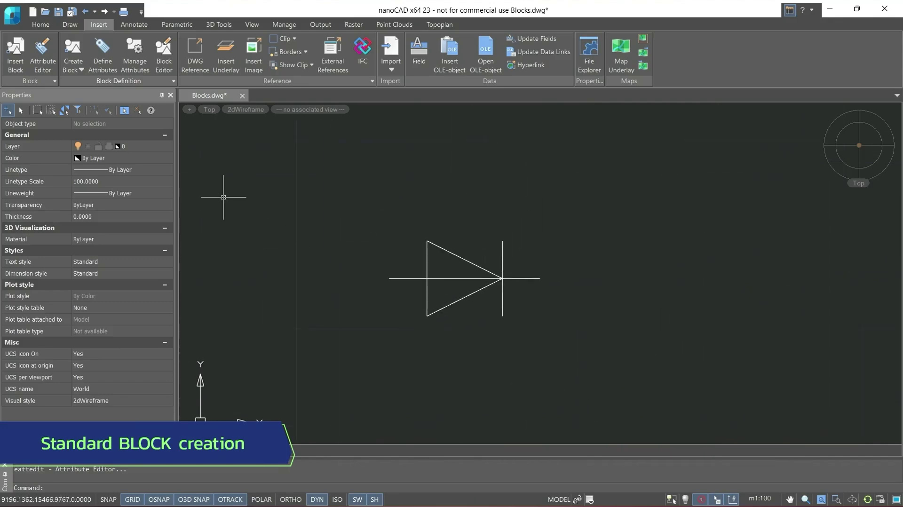
{"action": "left_click", "coordinate": [113, 69]}
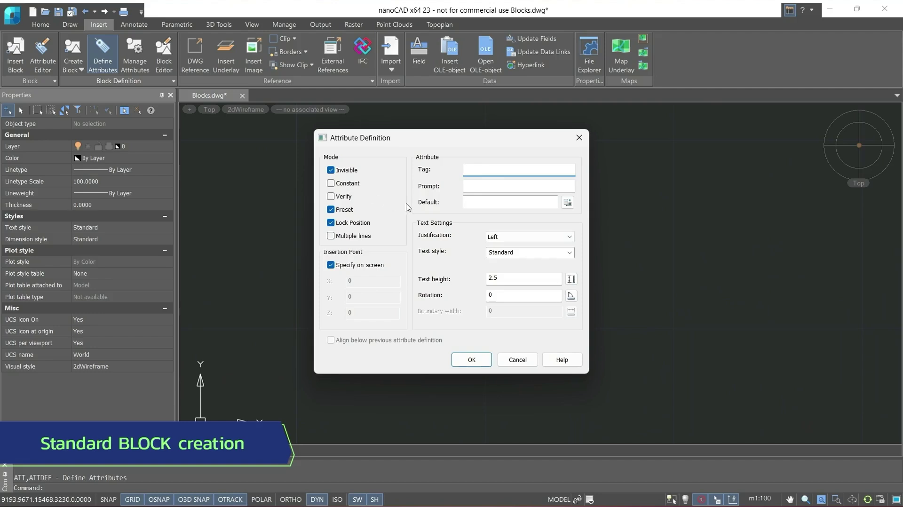
{"action": "left_click", "coordinate": [331, 170]}
{"action": "left_click", "coordinate": [330, 209]}
- Define the attribute with tag BLOCK3, prompt "indicate schem" and default schem "", and place it just below the diode symbol
{"action": "left_click", "coordinate": [497, 169]}
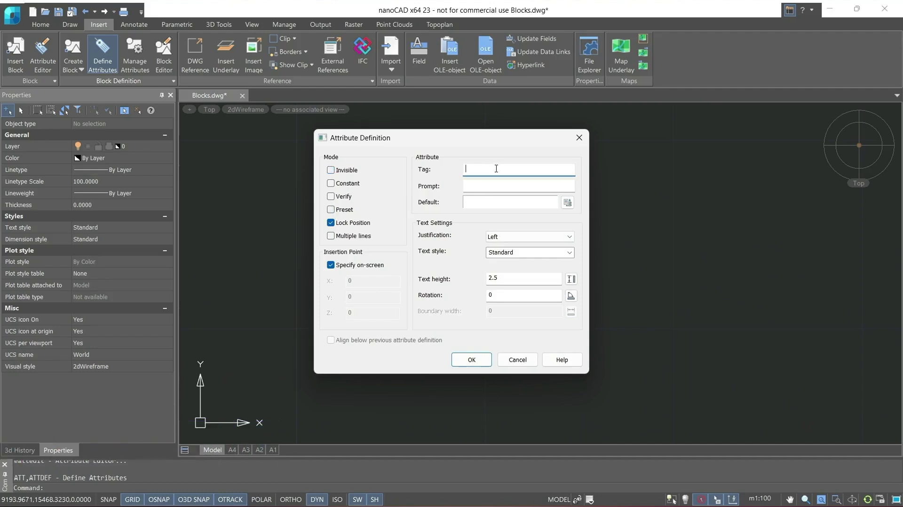
{"action": "type", "text": "BLOCK3"}
{"action": "key", "text": "Tab"}
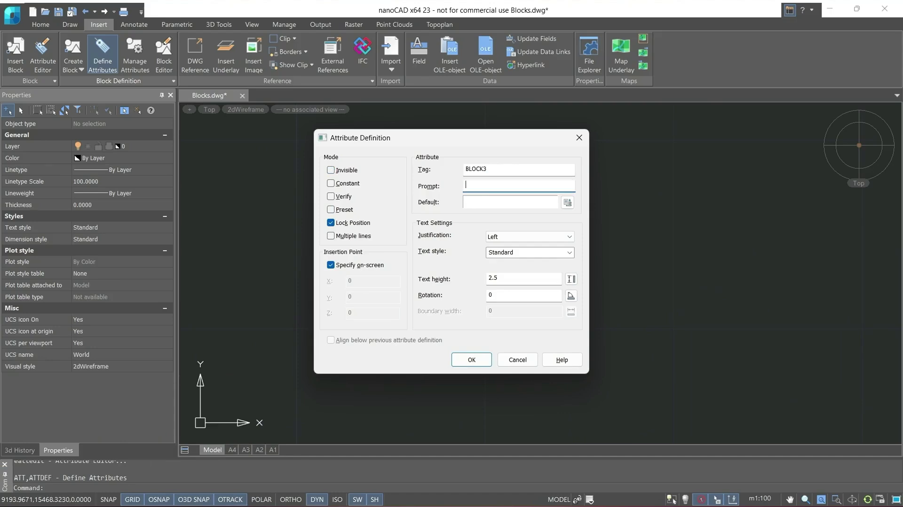
{"action": "type", "text": "indicate schem"}
{"action": "key", "text": "Tab"}
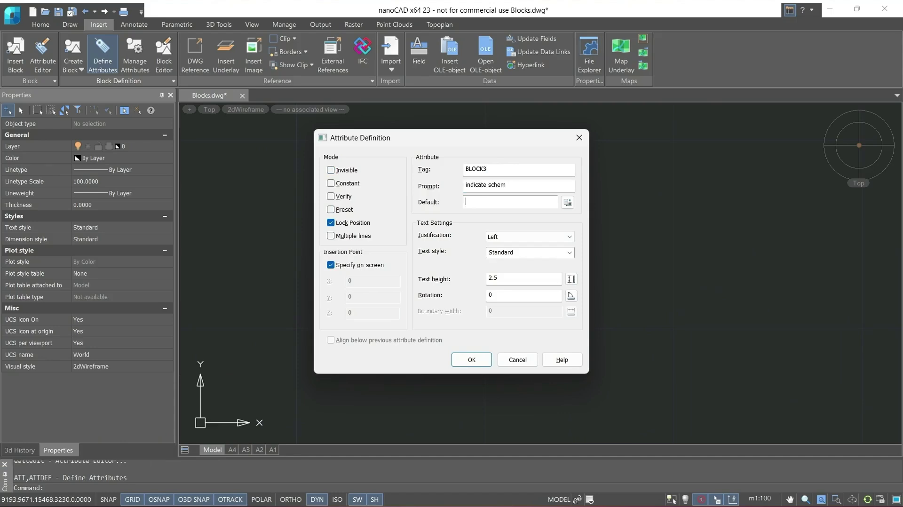
{"action": "type", "text": "schem"}
{"action": "left_click", "coordinate": [465, 359]}
{"action": "left_click", "coordinate": [330, 394]}
- Create block3 from the diode symbol and its BLOCK3 attribute, with the base point at the triangle's tip
{"action": "left_click", "coordinate": [688, 419]}
{"action": "left_click", "coordinate": [254, 194]}
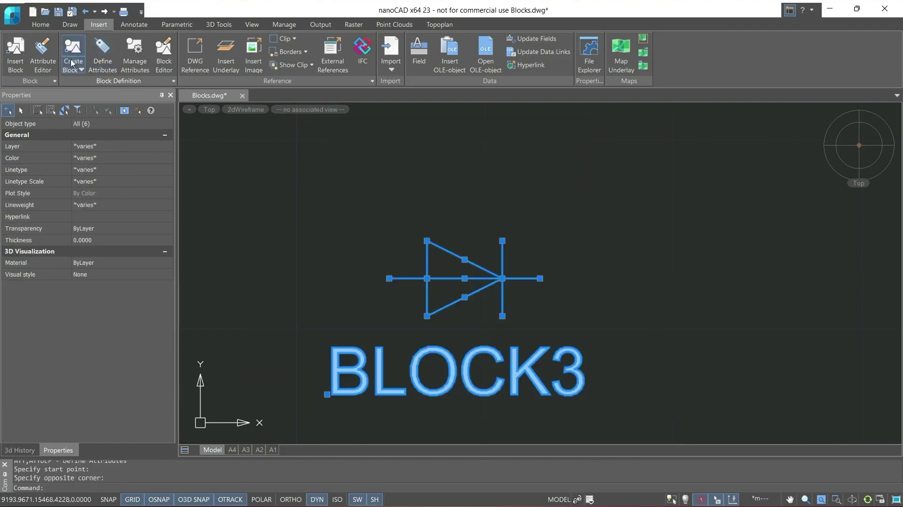
{"action": "left_click", "coordinate": [73, 51]}
{"action": "type", "text": "block3"}
{"action": "key", "text": "Return"}
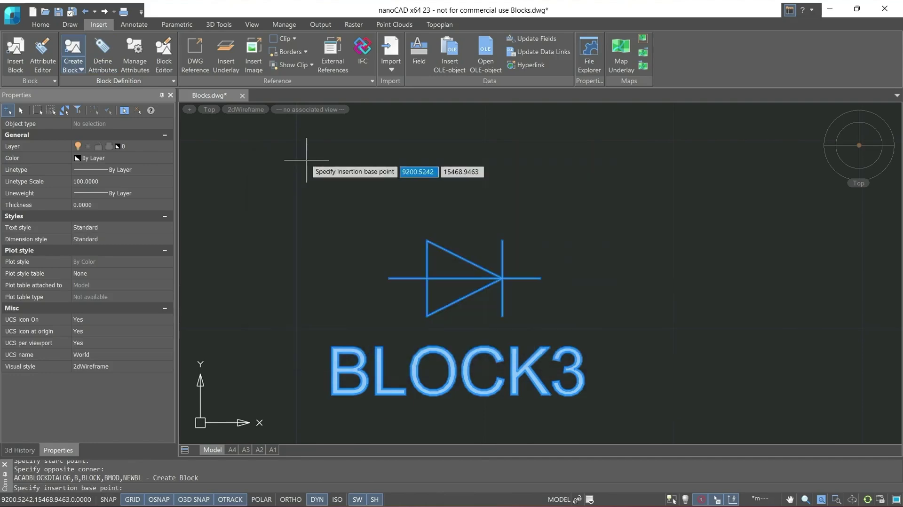
{"action": "left_click", "coordinate": [503, 278]}
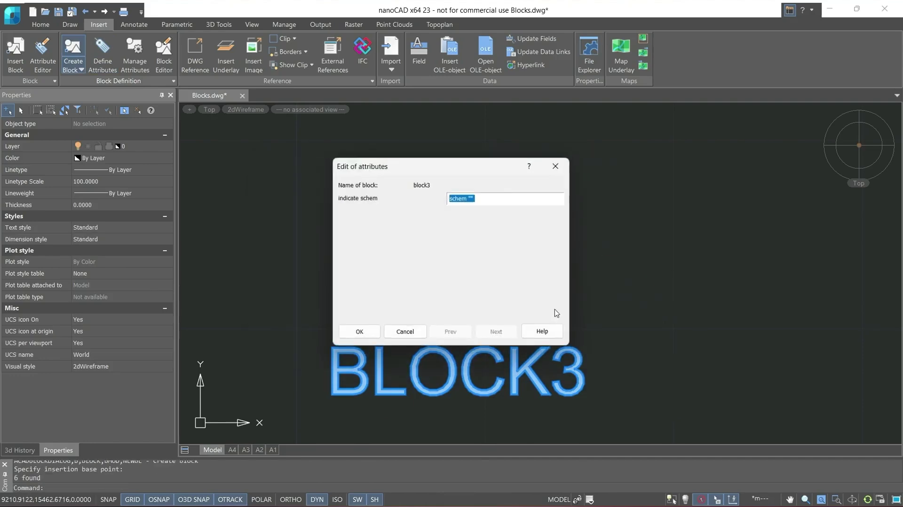
- Enter "schem 3" as the "indicate schem" attribute value of block3
{"action": "left_click", "coordinate": [485, 200]}
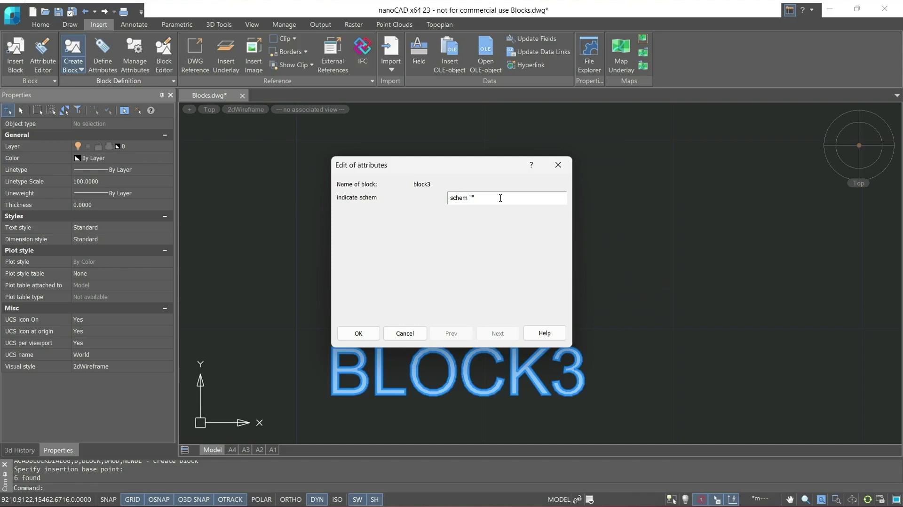
{"action": "double_click", "coordinate": [472, 198]}
{"action": "type", "text": "3"}
{"action": "left_click", "coordinate": [358, 333]}
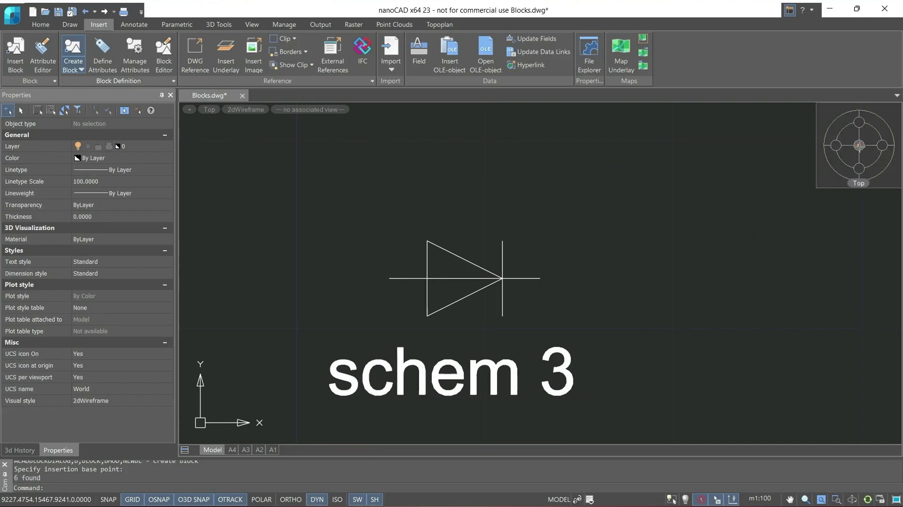
- Delete all three blocks from the drawing
{"action": "left_click", "coordinate": [858, 146]}
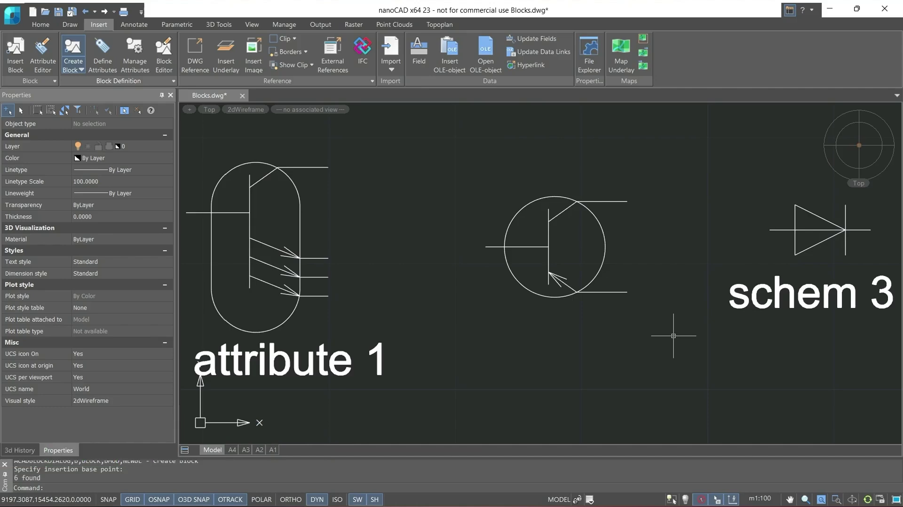
{"action": "key", "text": "ctrl+a"}
{"action": "key", "text": "Delete"}
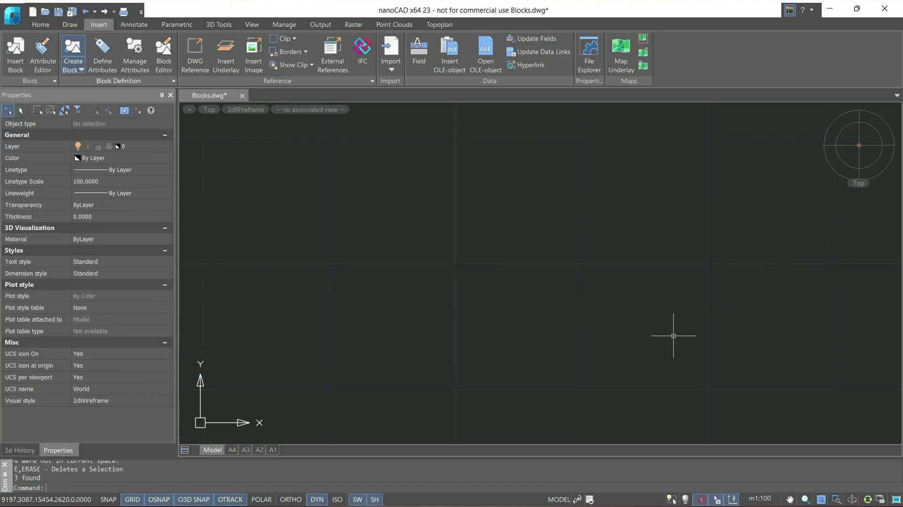
- Purge all unused block definitions, block 1, block2 and block3, from the drawing, accepting the confirmation for all of them
{"action": "left_click", "coordinate": [12, 15]}
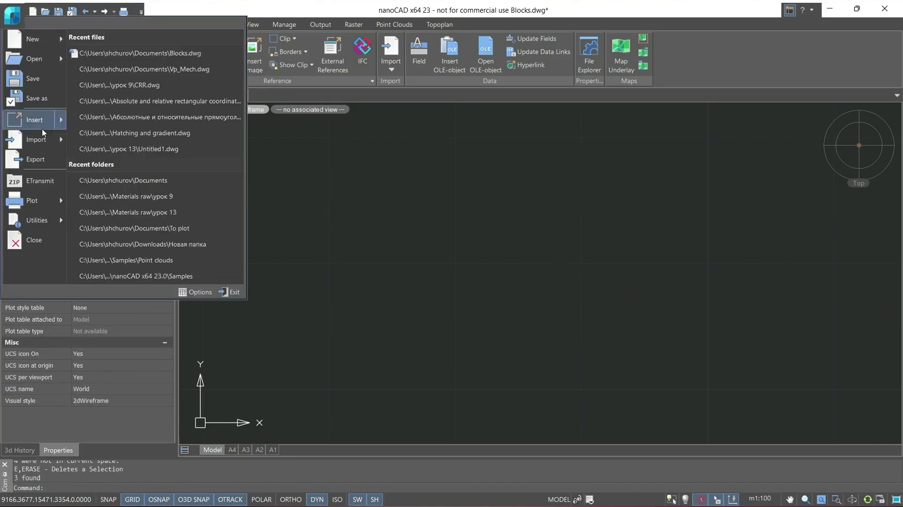
{"action": "mouse_move", "coordinate": [43, 220]}
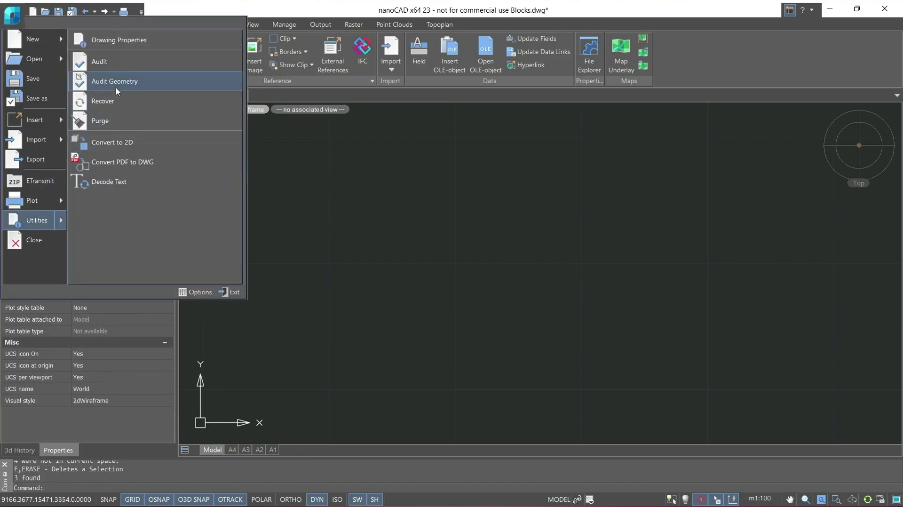
{"action": "left_click", "coordinate": [116, 120]}
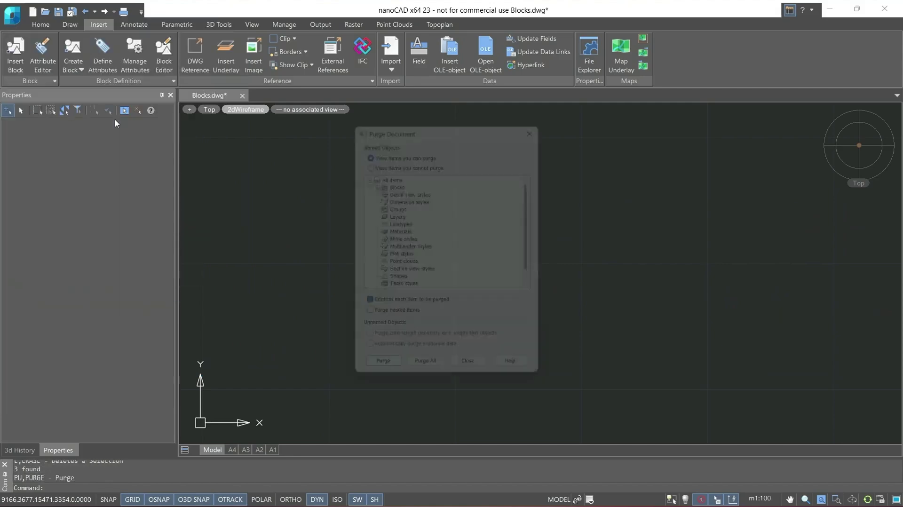
{"action": "left_click", "coordinate": [372, 180]}
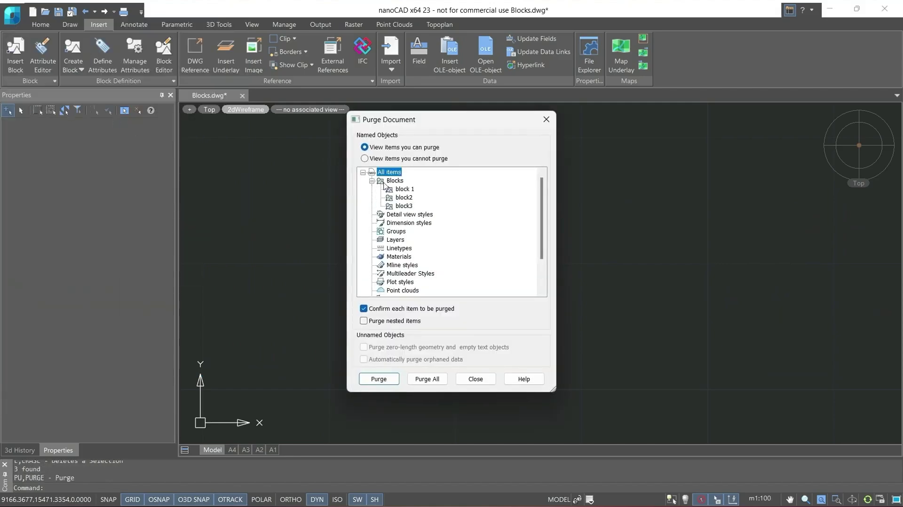
{"action": "left_click", "coordinate": [393, 181]}
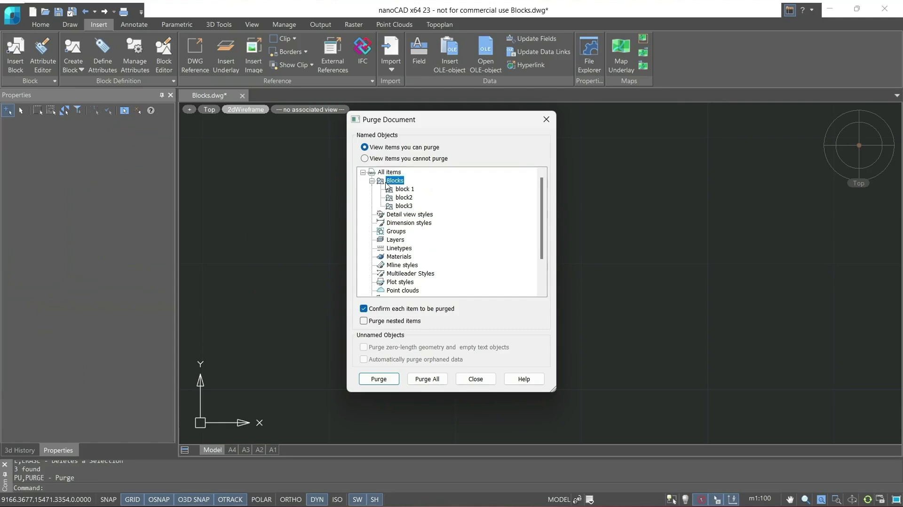
{"action": "left_click", "coordinate": [435, 380]}
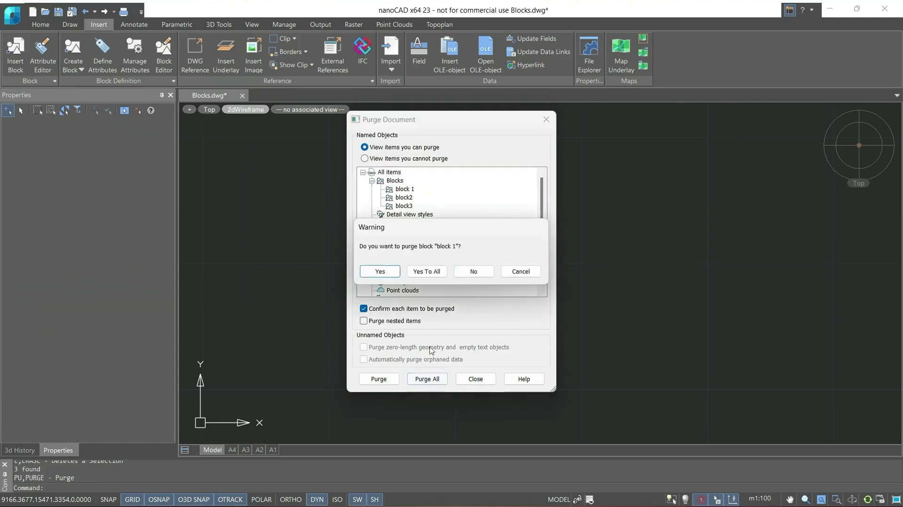
{"action": "left_click", "coordinate": [426, 271]}
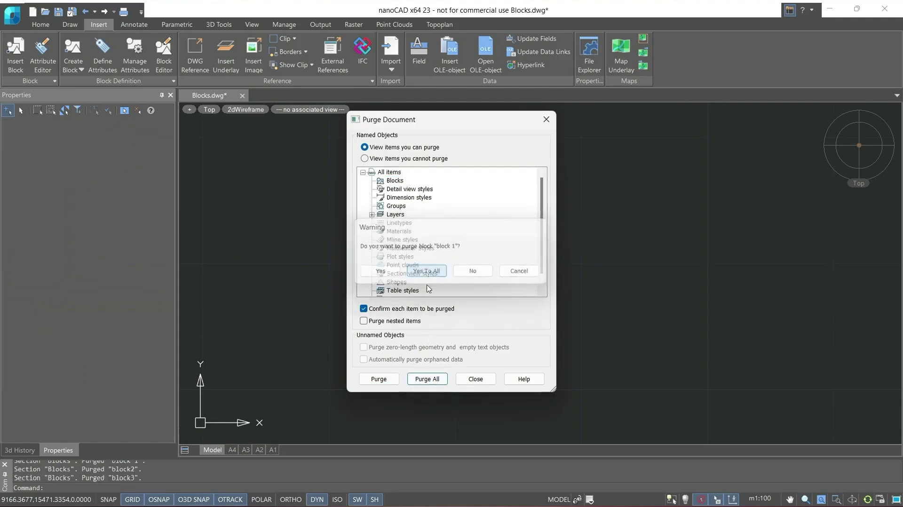
{"action": "left_click", "coordinate": [459, 379]}
- Check the list of block names available for insertion, and leave the Insert Block dialog without inserting anything
{"action": "left_click", "coordinate": [16, 54]}
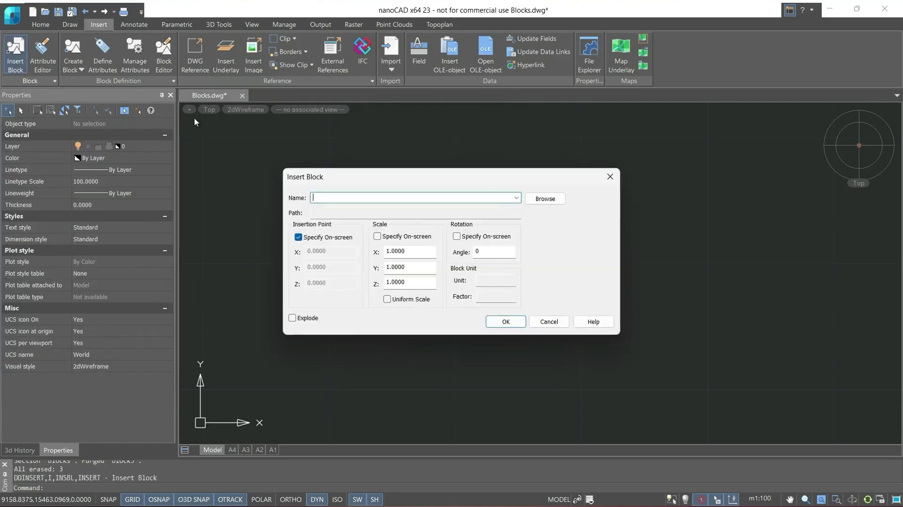
{"action": "left_click", "coordinate": [516, 198]}
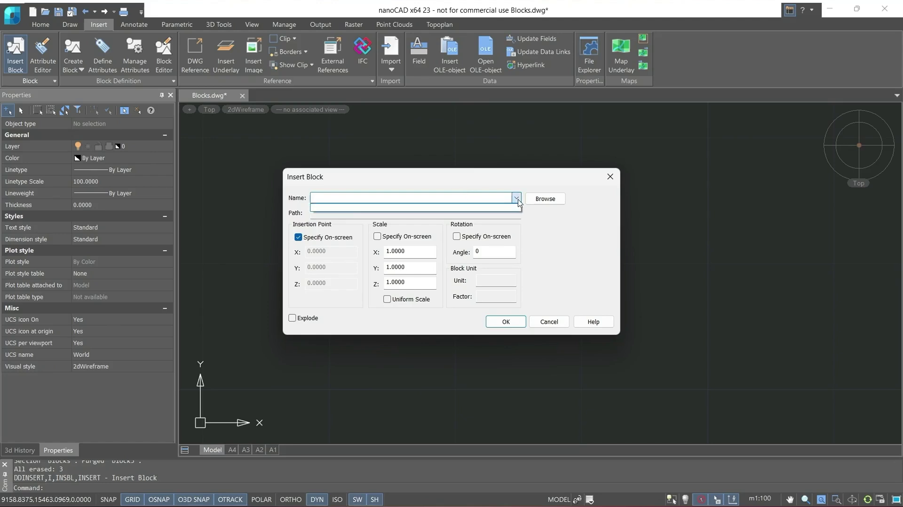
{"action": "left_click", "coordinate": [517, 198]}
{"action": "left_click", "coordinate": [548, 321]}
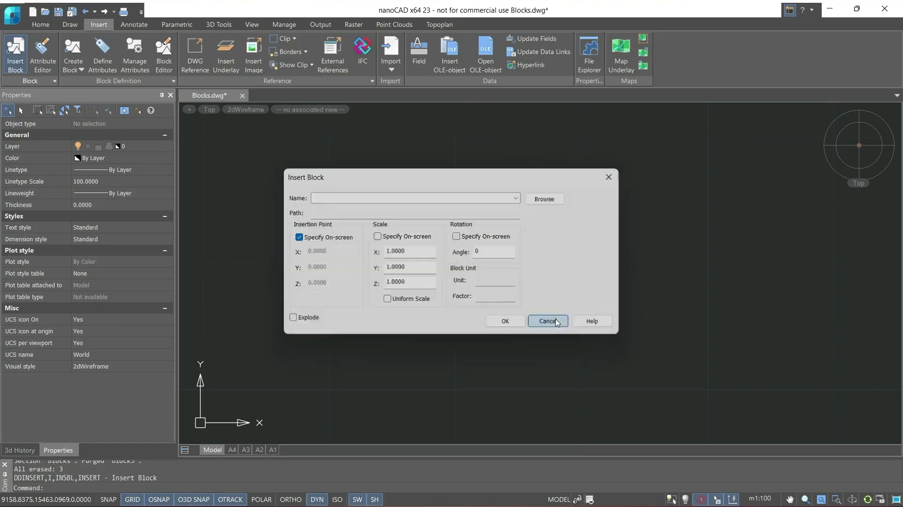